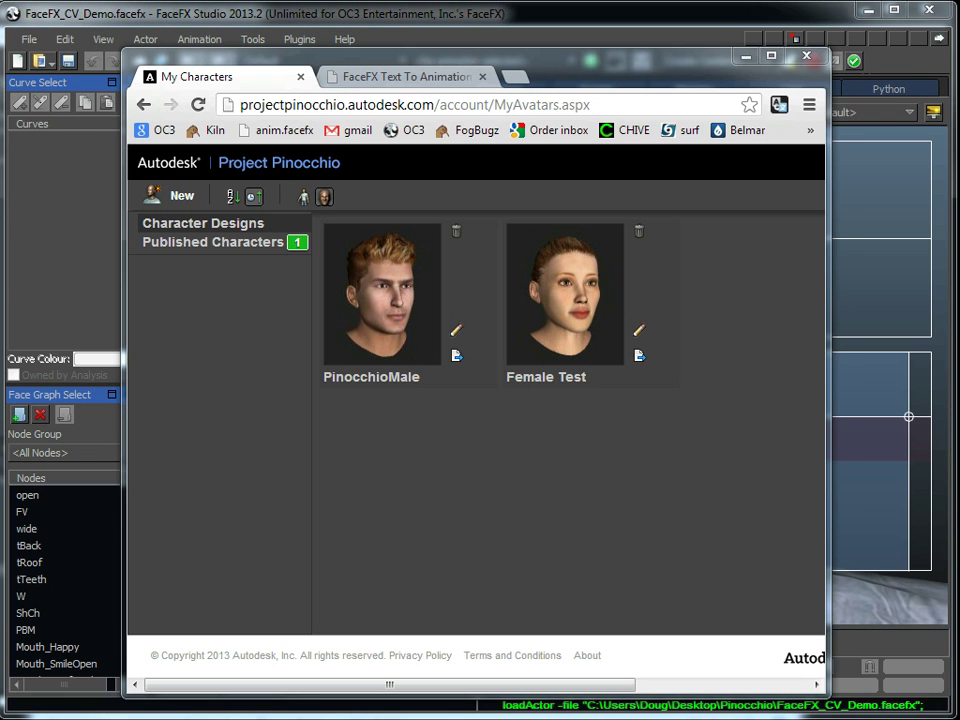
Switch to FaceFX Studio, turn the character's head to about 2.6 yaw and 2.9 pitch, and view the Face Graph.
click(262, 104)
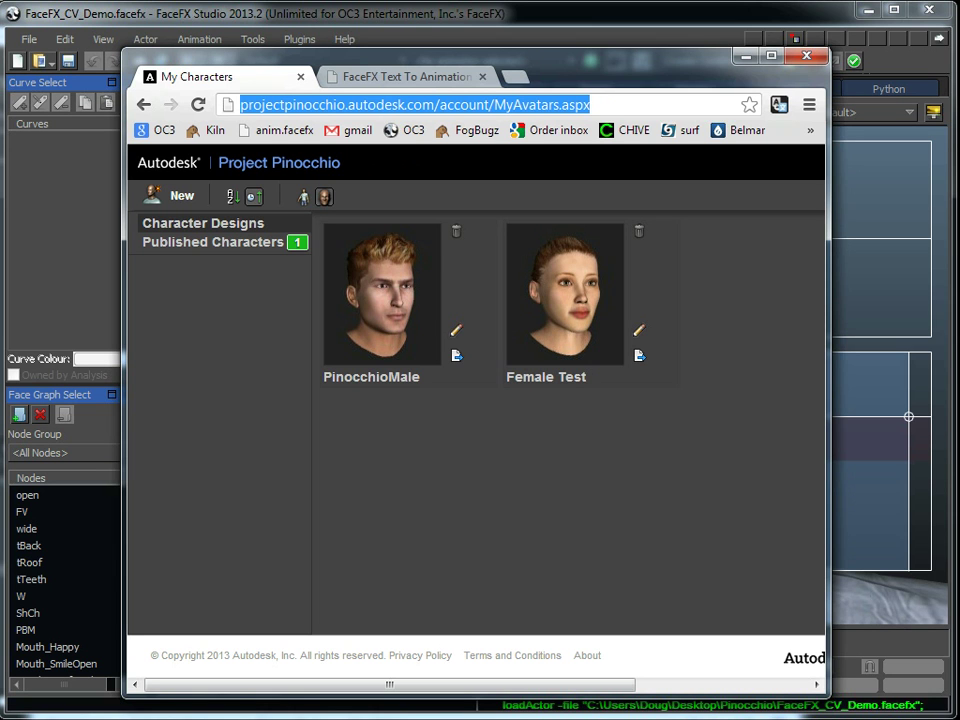
key(alt+Tab)
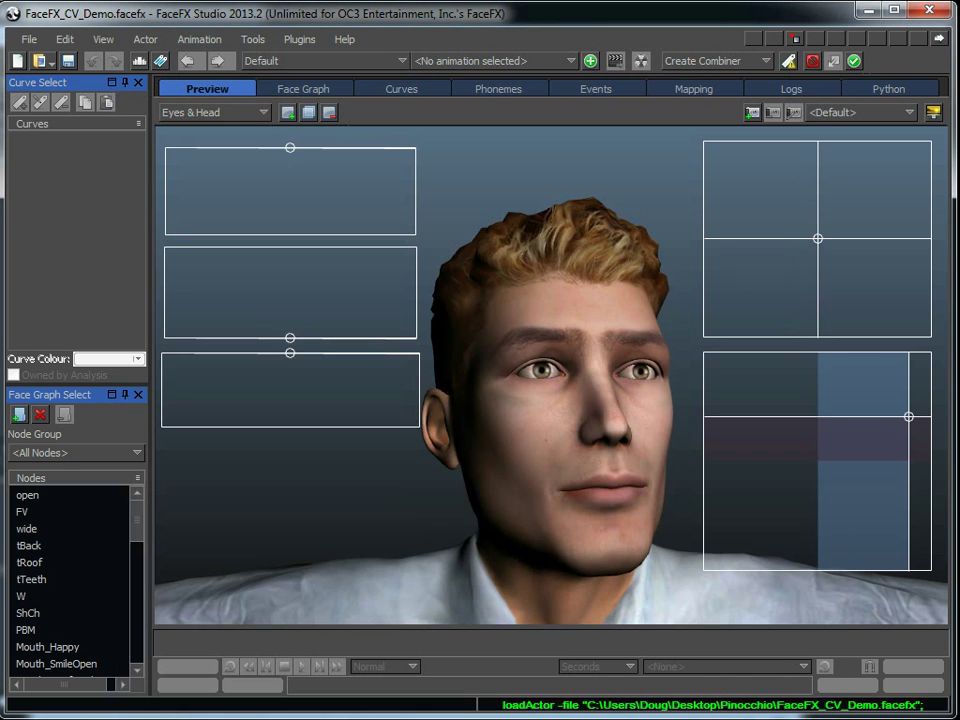
drag(909, 416, 777, 412)
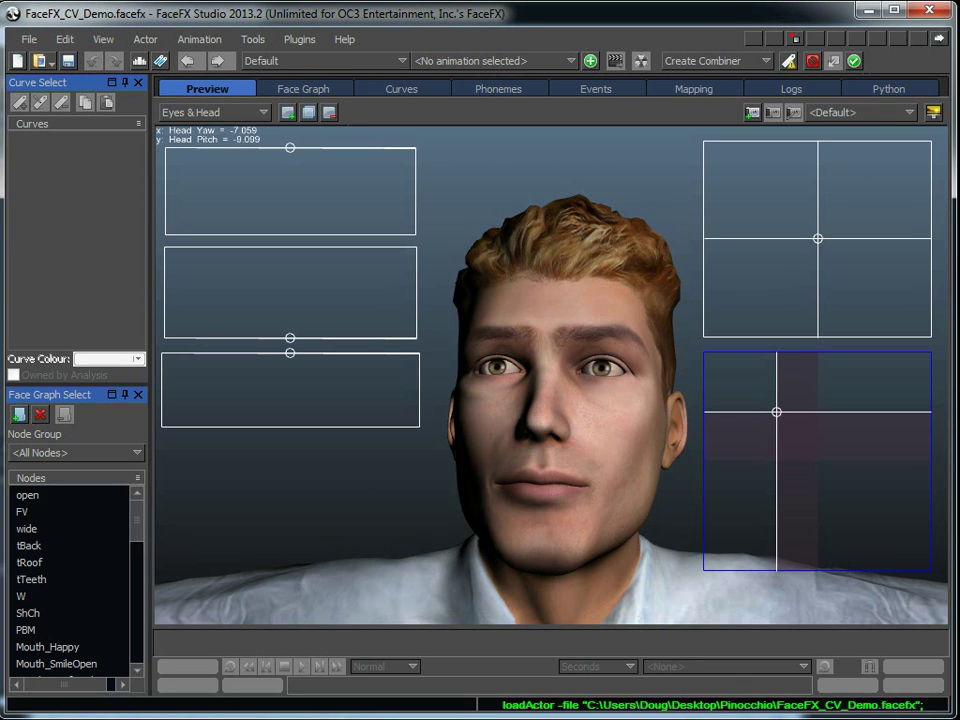
drag(777, 412, 832, 476)
click(304, 89)
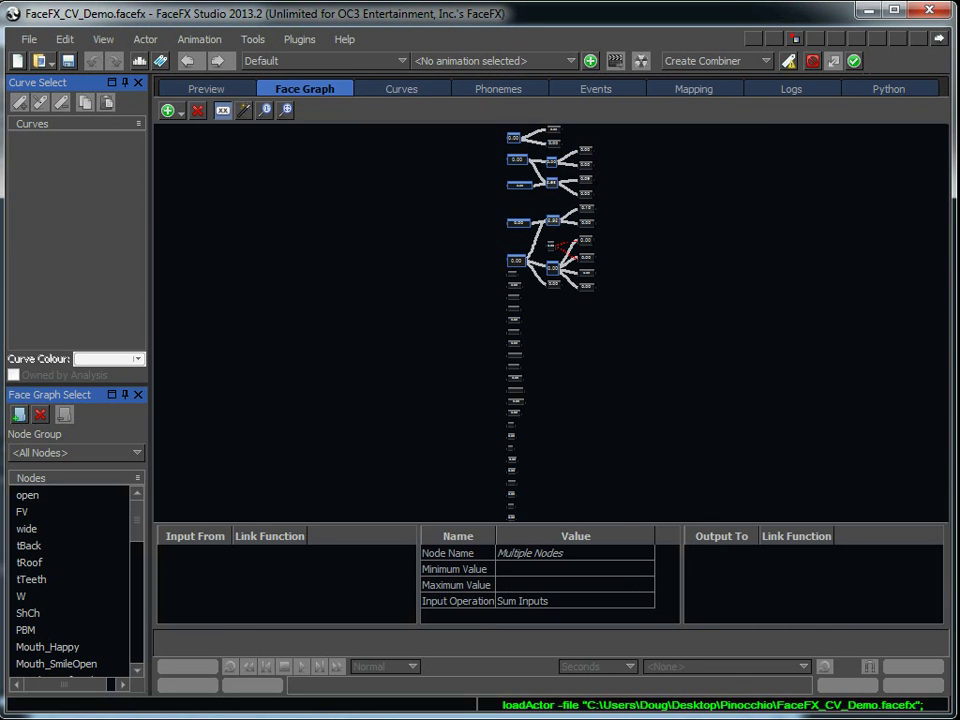
click(207, 89)
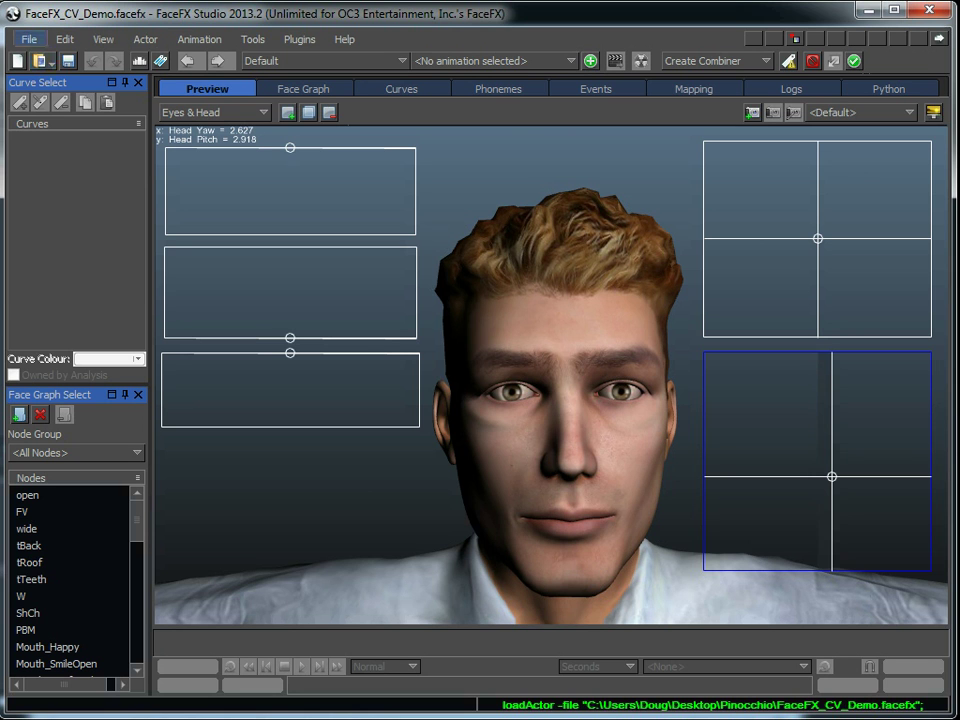
Export the actor as a collapsed XML actor named FaceFX_CV_Demo.xml in the Pinocchio folder and switch to Unity.
click(29, 39)
mouse_move(146, 227)
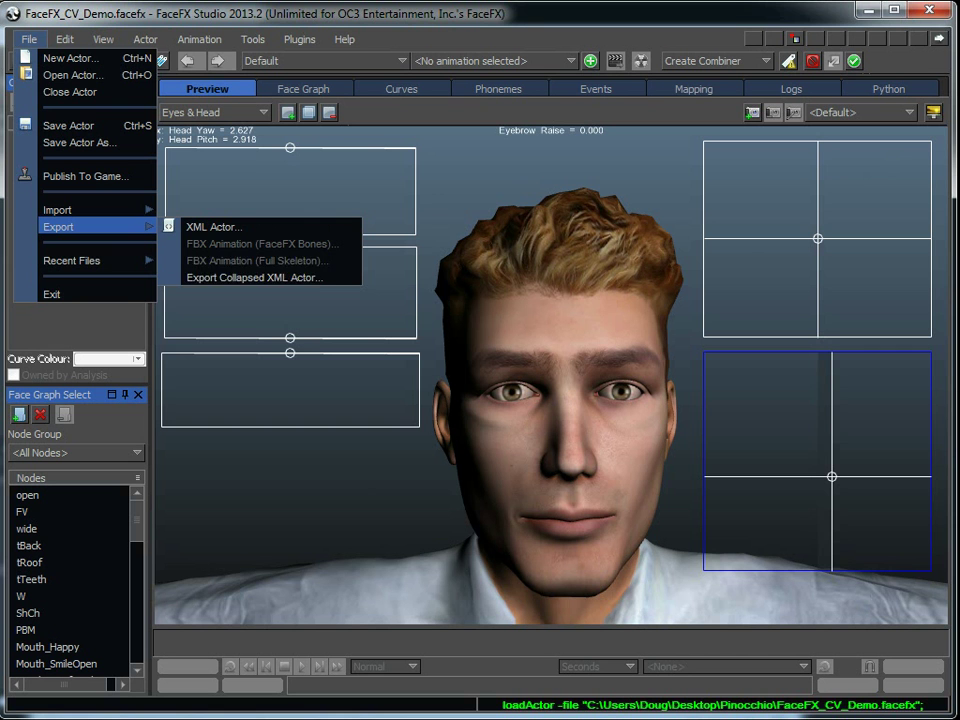
click(255, 277)
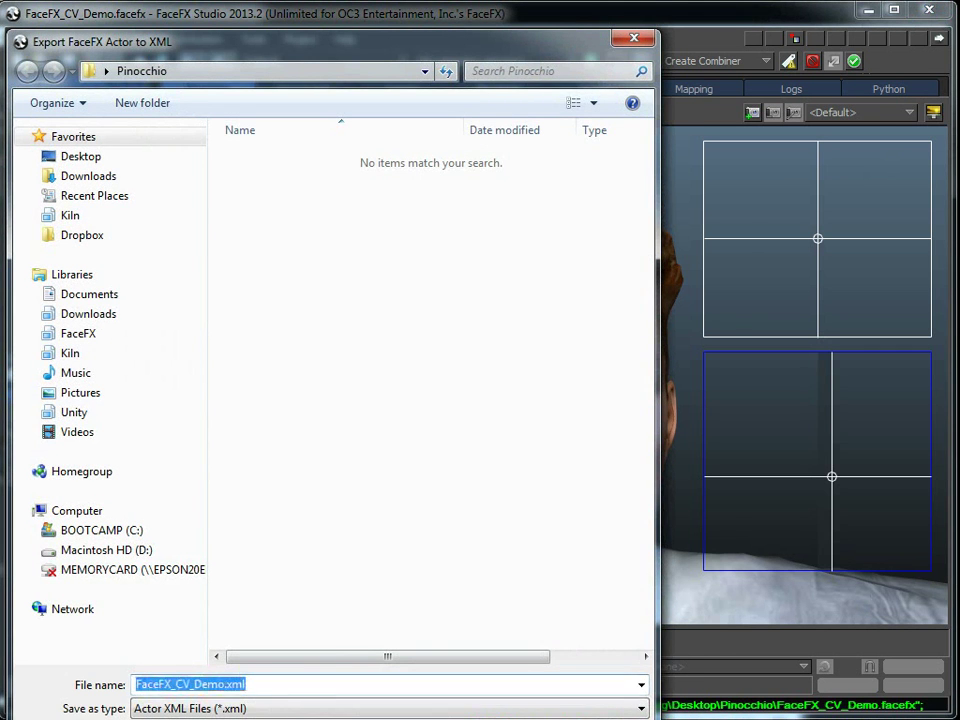
key(Return)
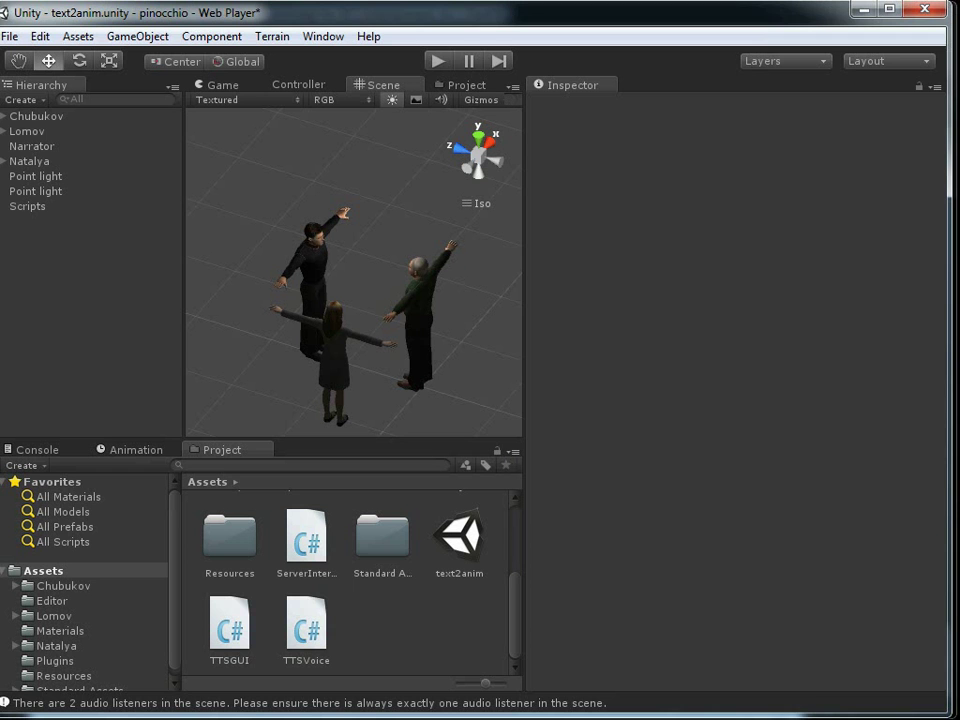
key(alt+Tab)
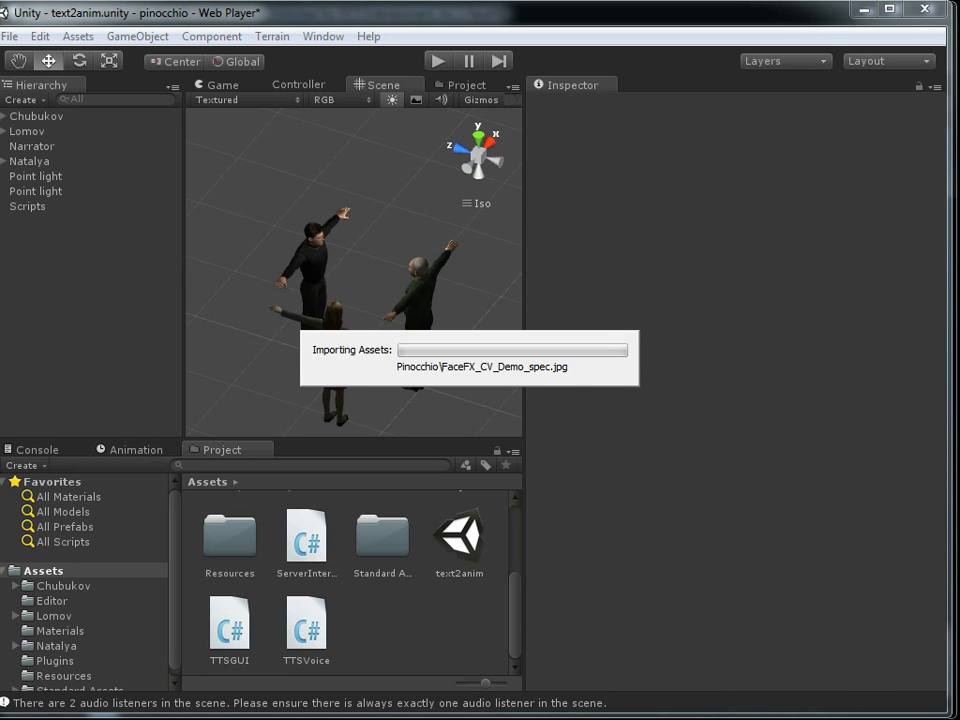
Switch to the browser and view the FaceFX Text To Animation Demo page.
key(alt+Tab)
key(ctrl+Tab)
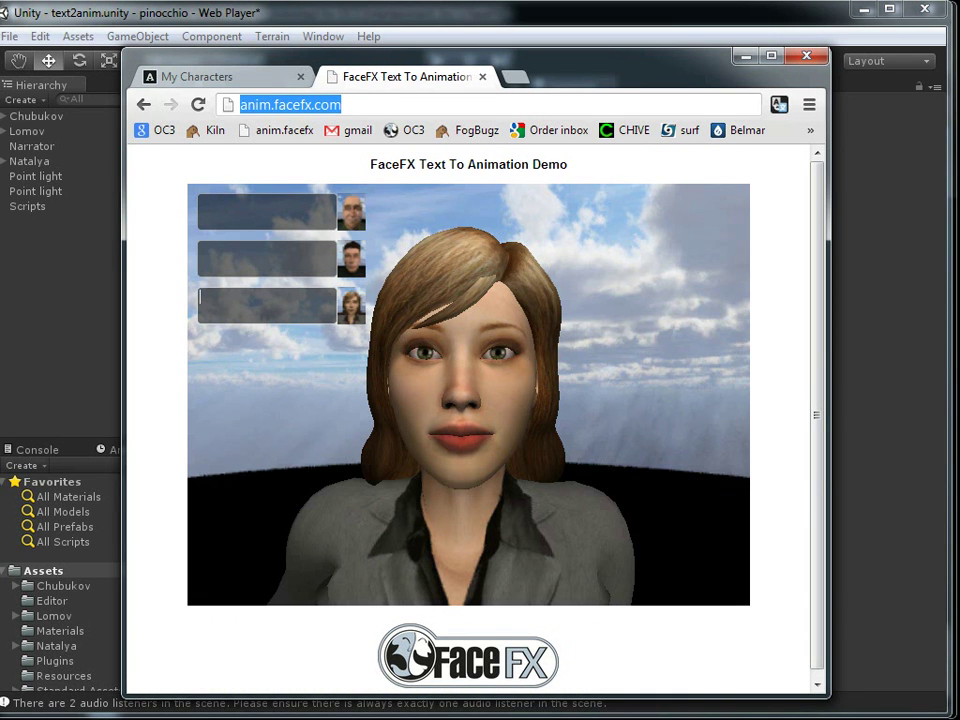
click(266, 259)
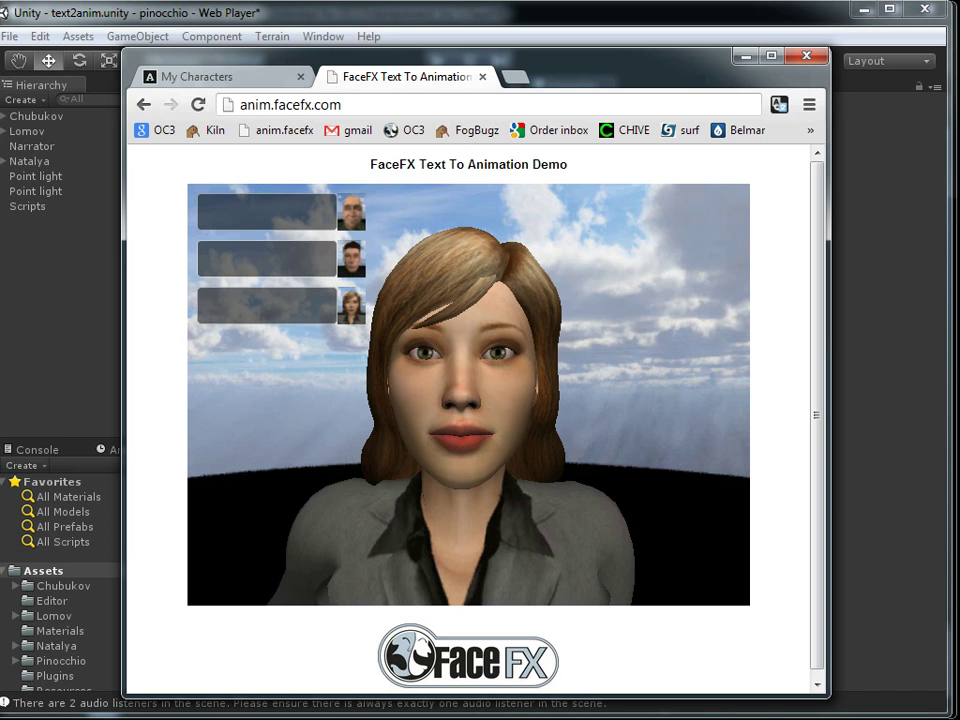
Return to Unity, dismiss the NormalMap settings dialog and set the import Scale Factor of the Pinocchio folder's FaceFX_CV_Demo model to 1.
key(alt+Tab)
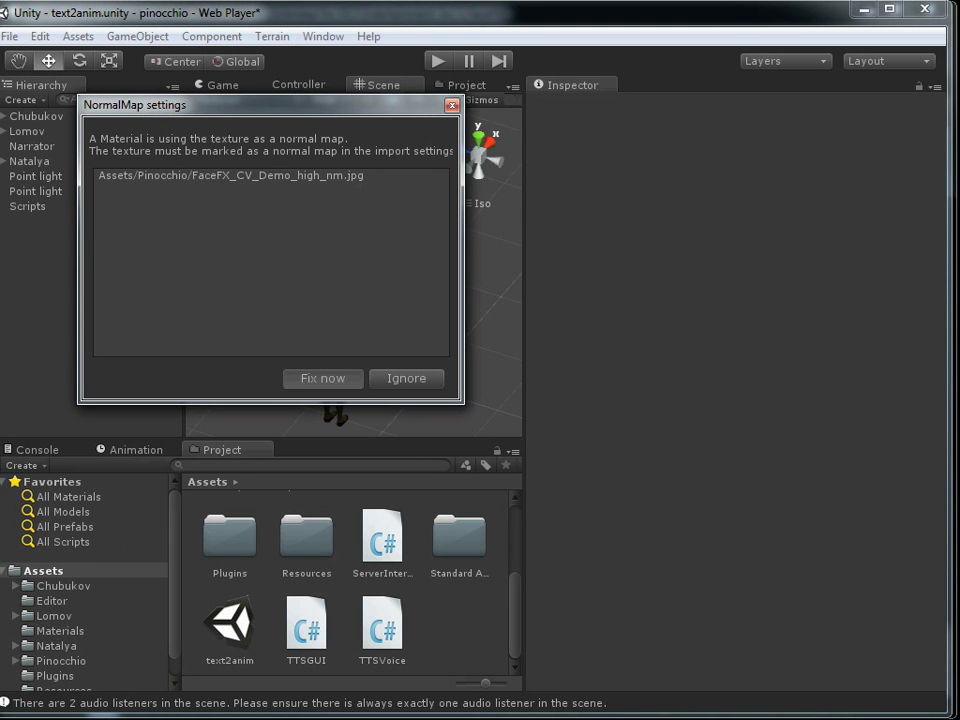
key(Escape)
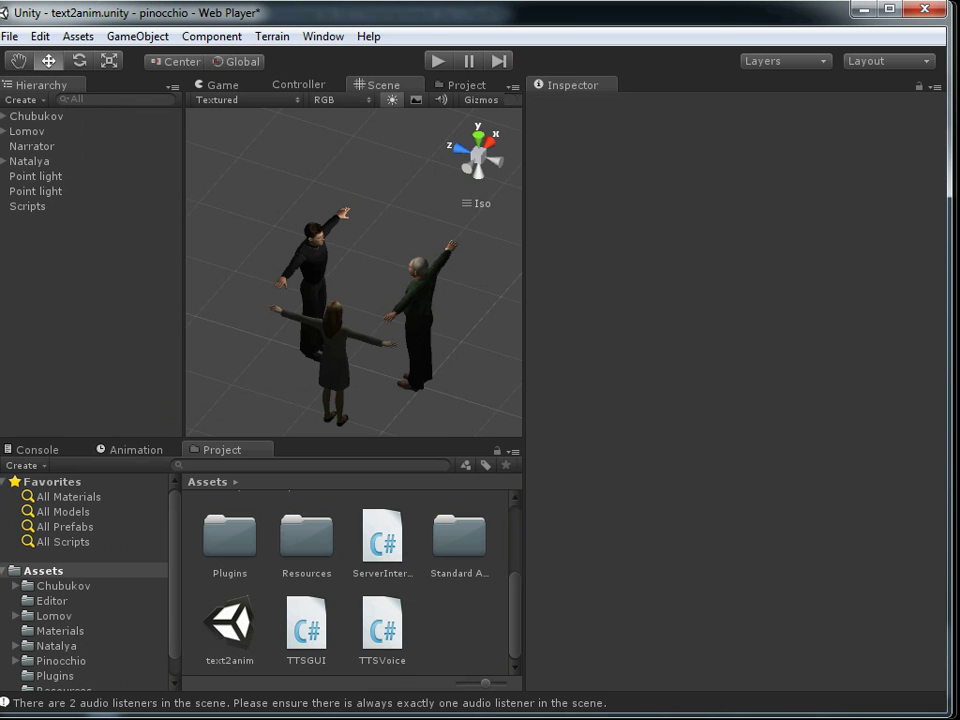
scroll(459, 590, up, 3)
click(459, 592)
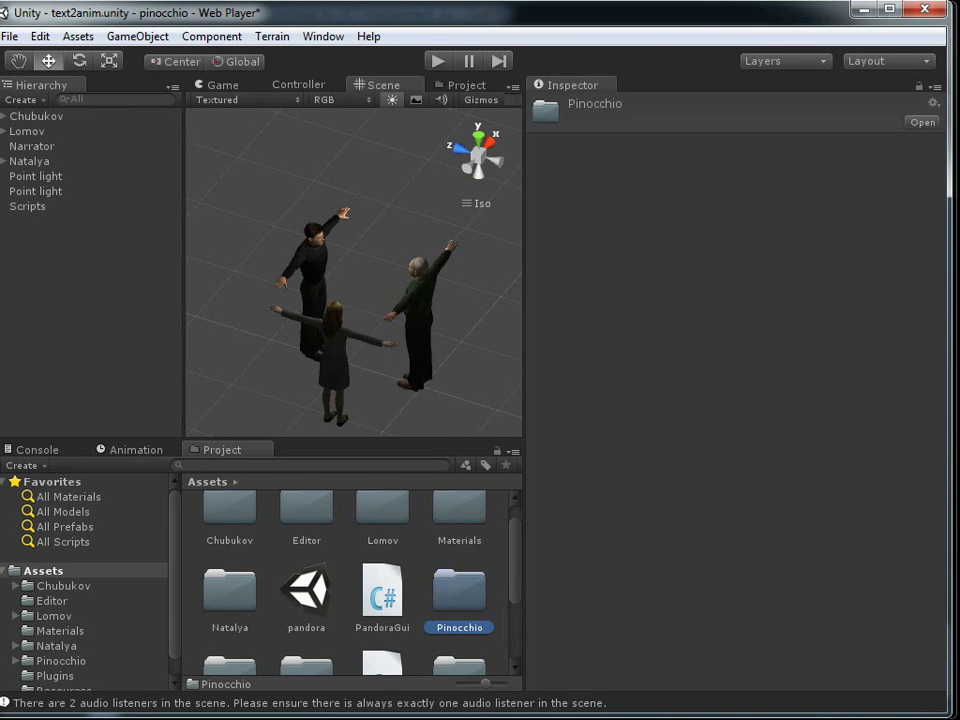
double_click(459, 592)
click(391, 531)
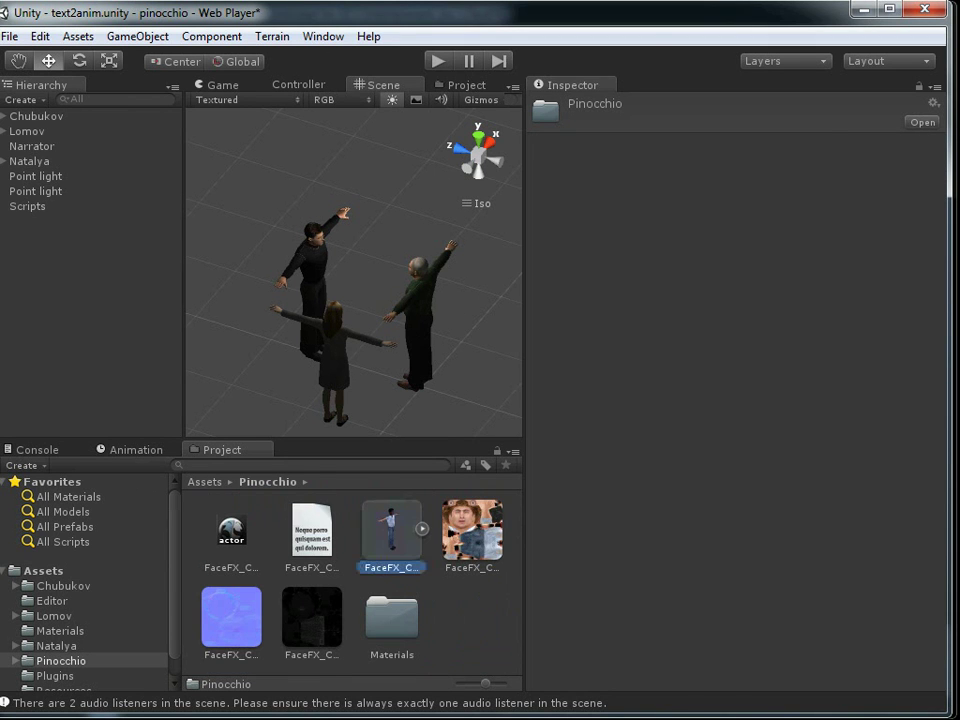
click(697, 184)
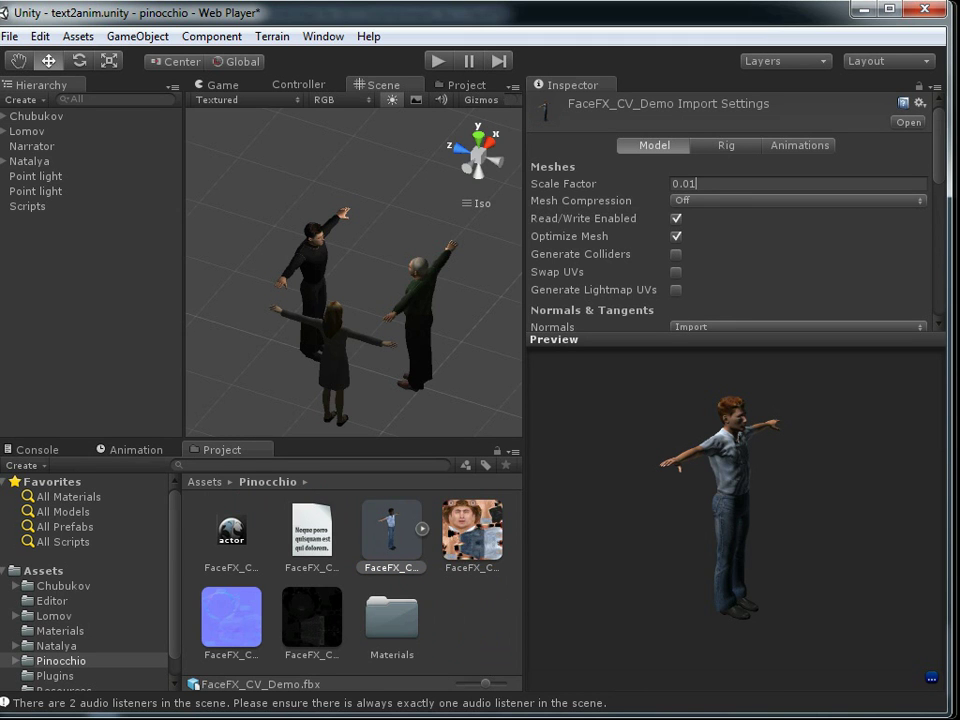
key(ctrl+a)
text(1)
key(Return)
Place the FaceFX_CV_Demo model in the scene alongside the three existing characters.
drag(391, 530, 357, 270)
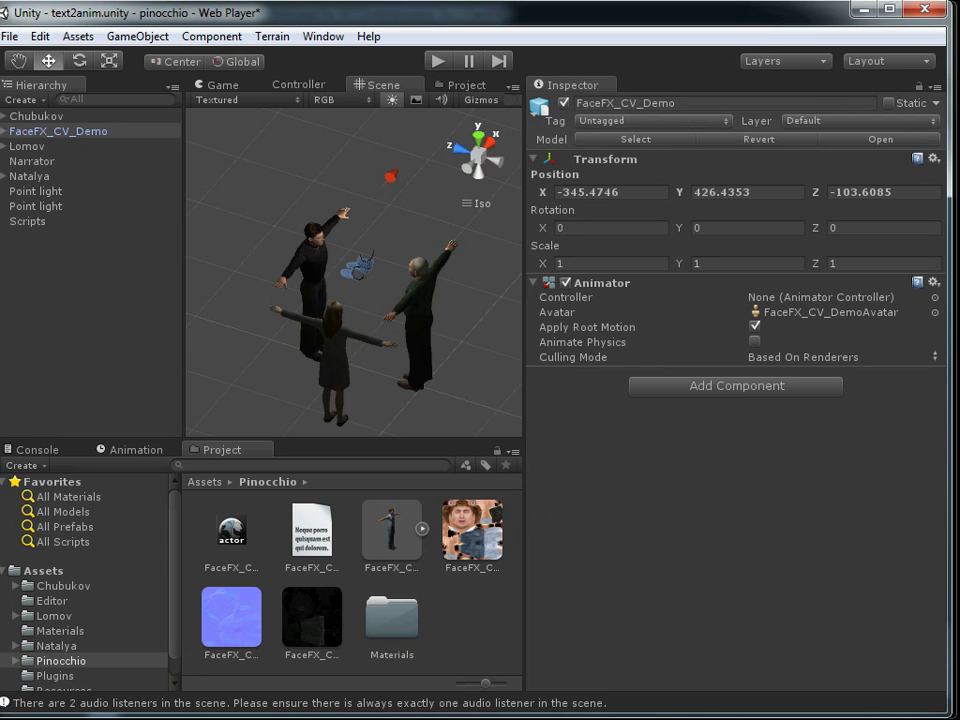
alt+drag(364, 265, 430, 225)
alt+right_drag(430, 225, 395, 235)
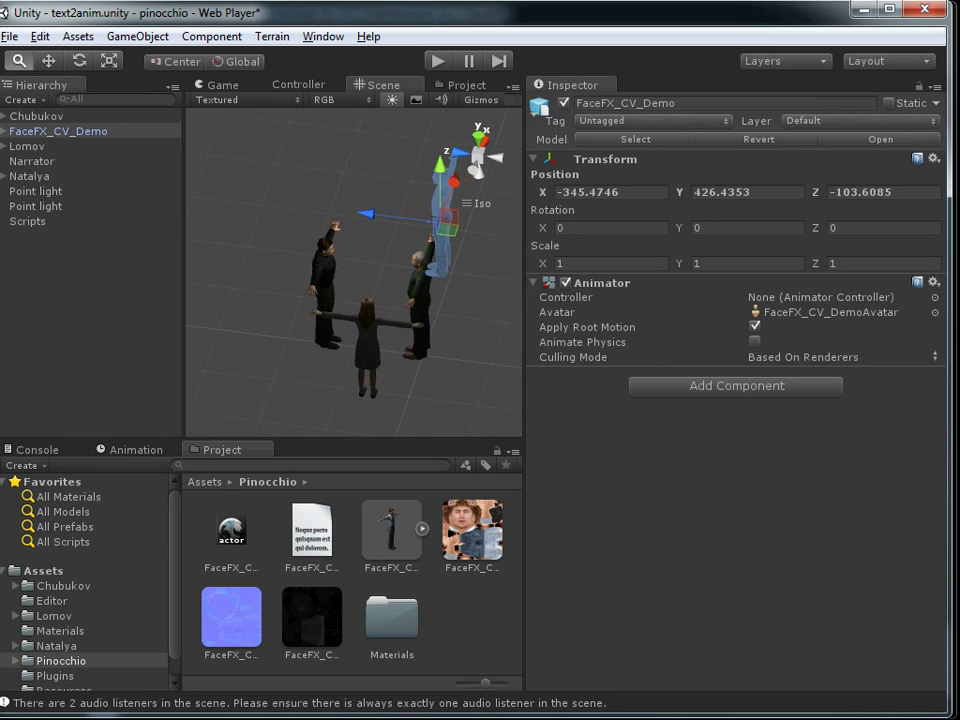
Set the FaceFX_CV_Demo object's position to X 0, Y 0, Z 0.
click(600, 192)
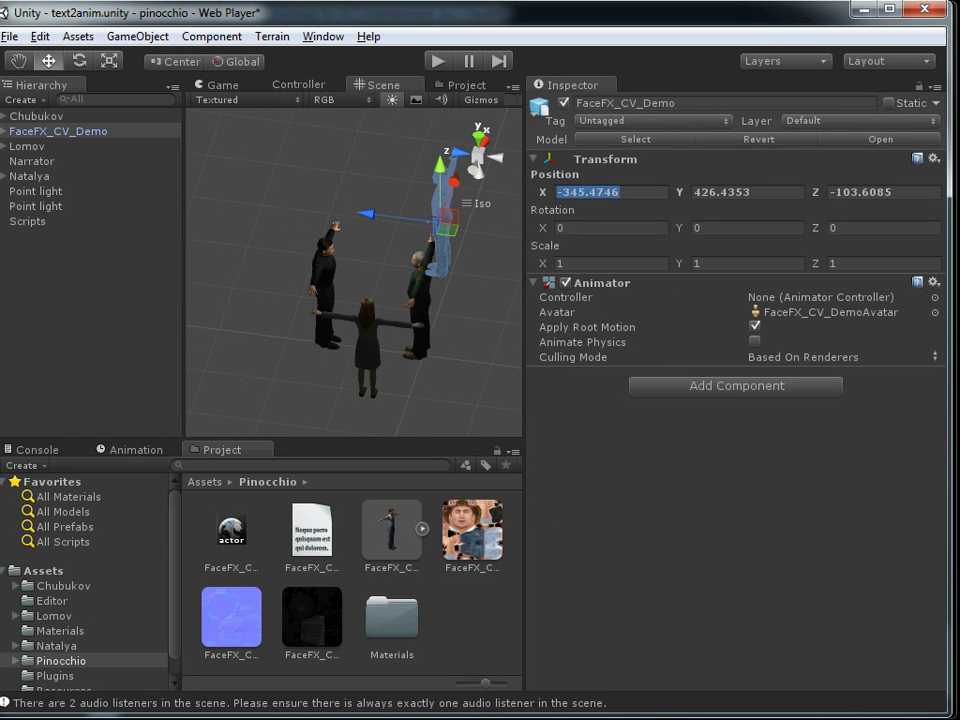
text(0)
key(Return)
click(740, 192)
text(0)
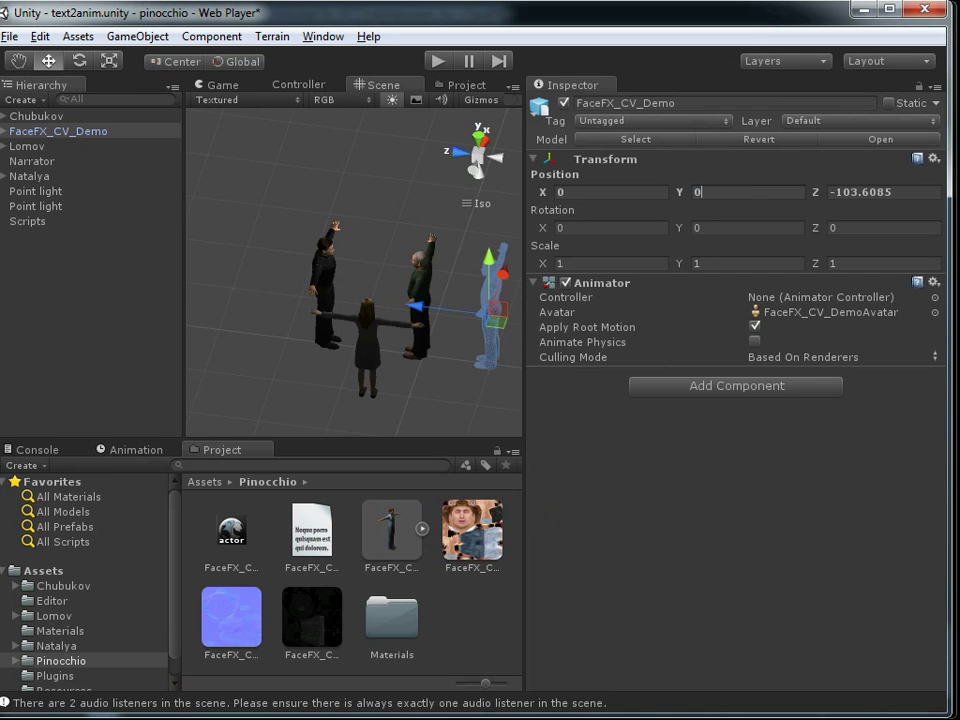
key(Return)
click(876, 192)
text(0)
key(Return)
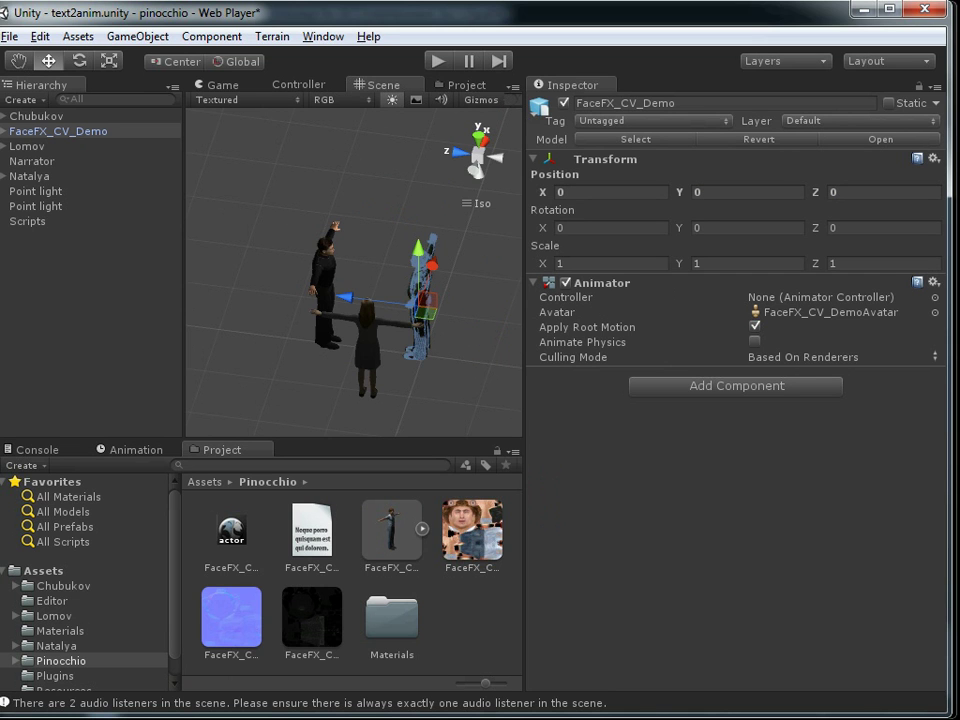
Move FaceFX_CV_Demo to about X 81.7, Z 65.4 between the two men and set its Y rotation to -90.
drag(345, 297, 306, 292)
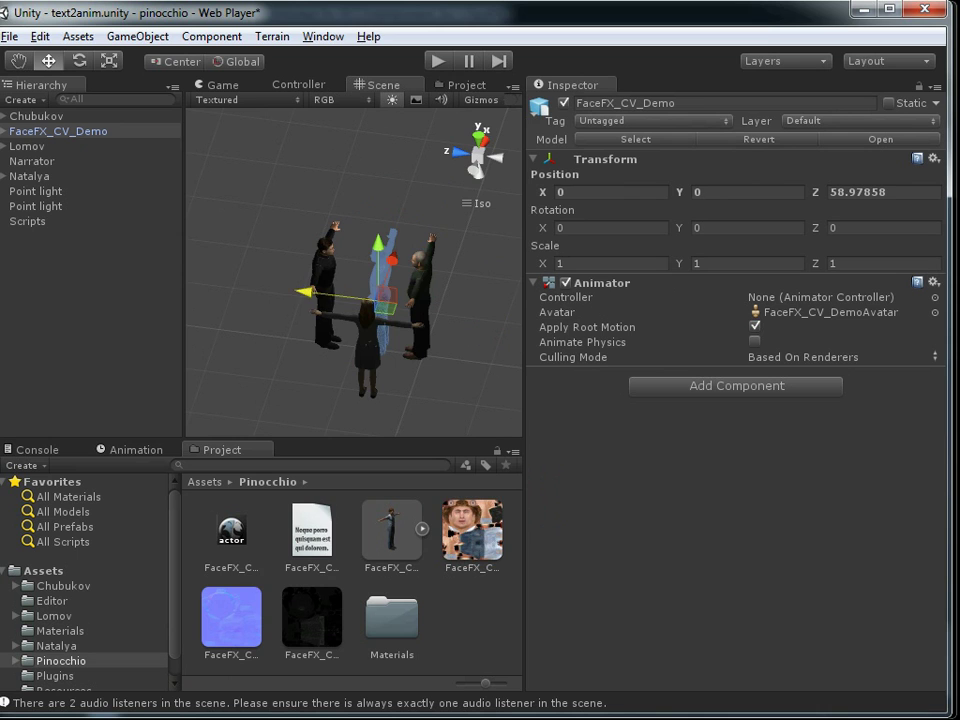
drag(392, 261, 403, 226)
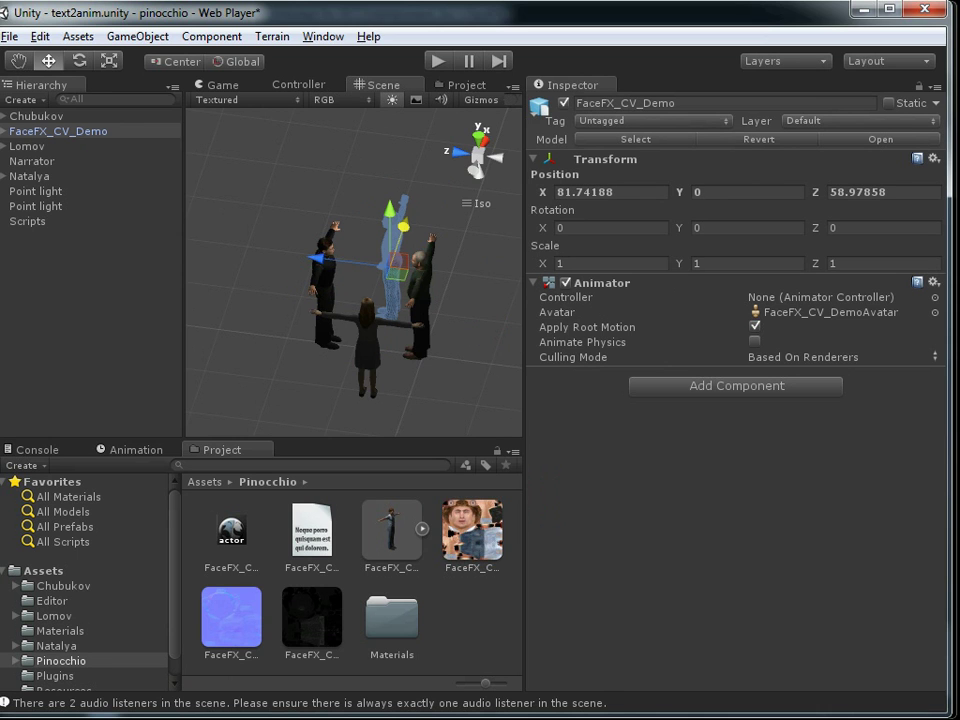
click(740, 228)
text(-90)
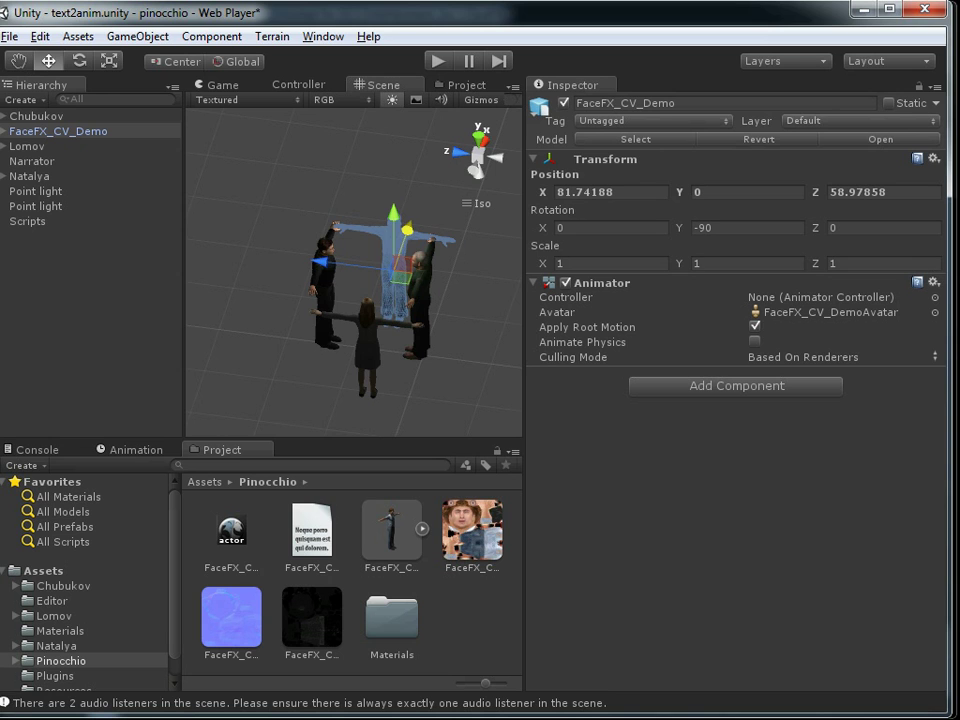
drag(320, 262, 316, 261)
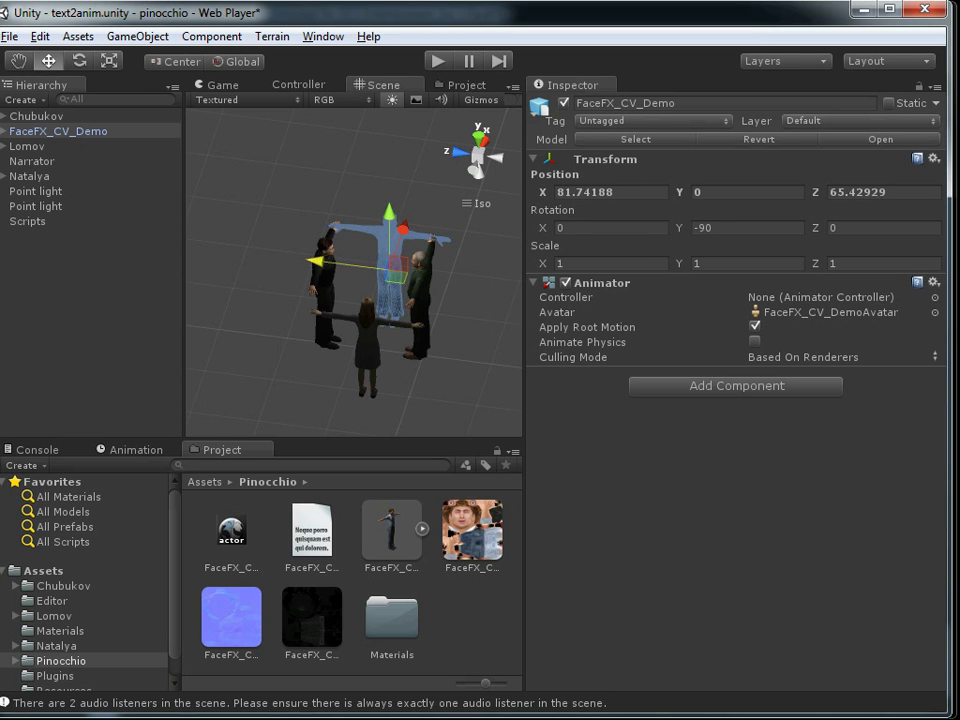
click(268, 310)
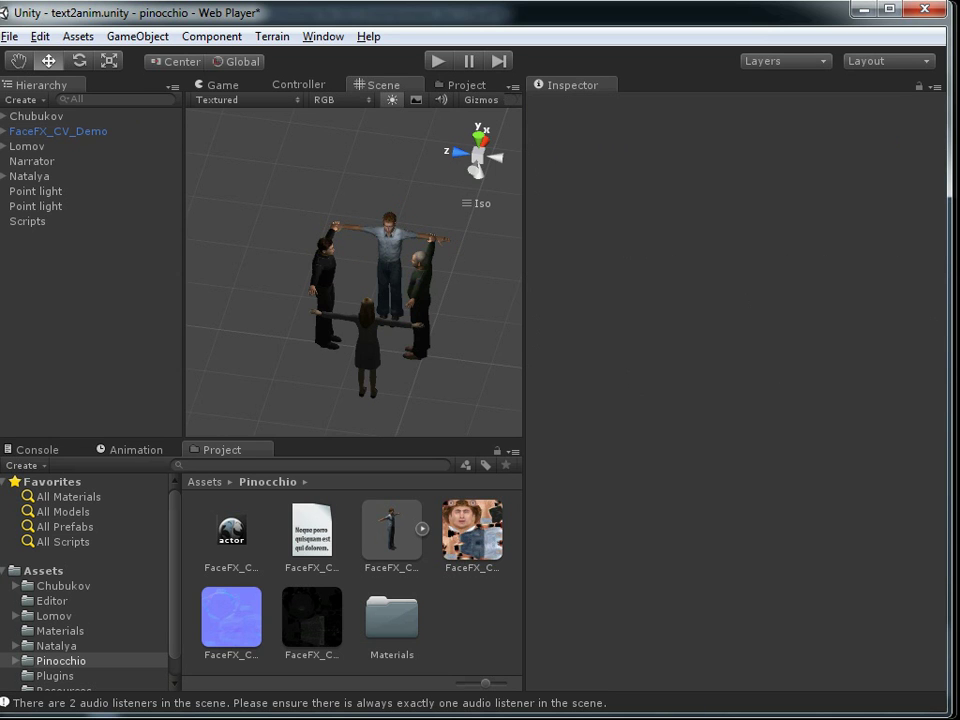
Examine the placed FaceFX_CV_Demo character among the other characters from a closer front view.
alt+drag(300, 300, 370, 245)
alt+right_drag(370, 245, 430, 245)
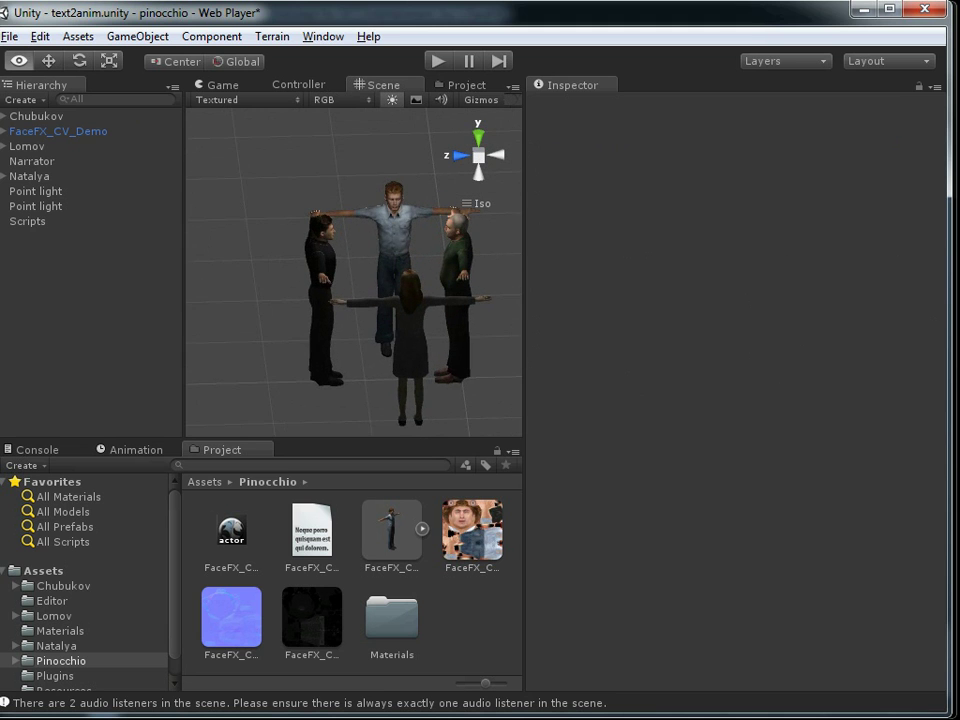
alt+scroll(430, 245, up, 3)
alt+middle_drag(430, 245, 398, 331)
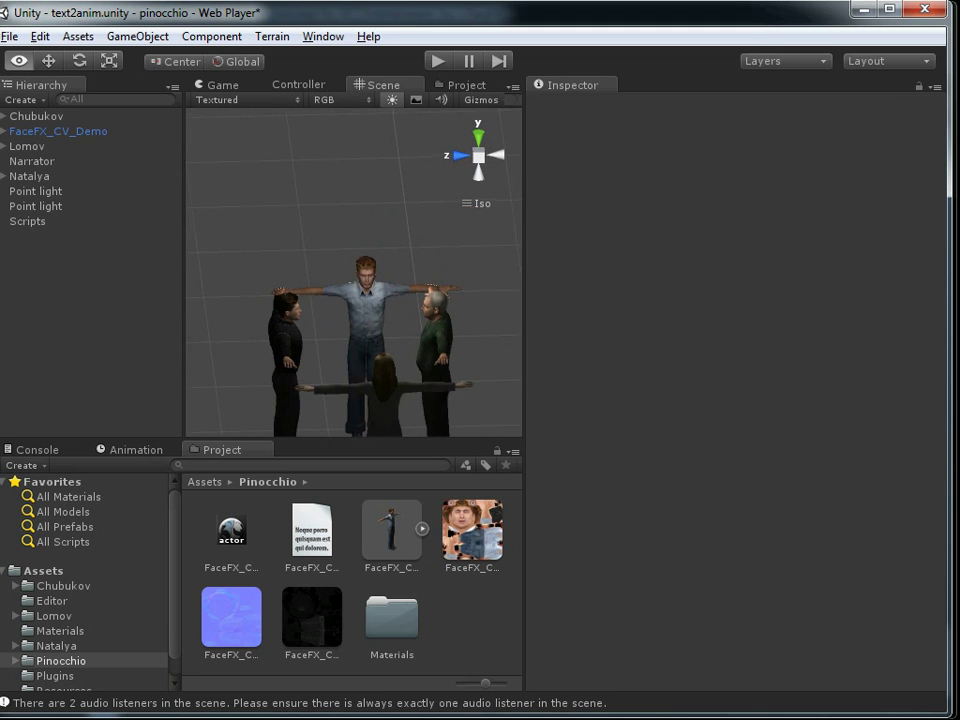
alt+right_drag(395, 268, 402, 274)
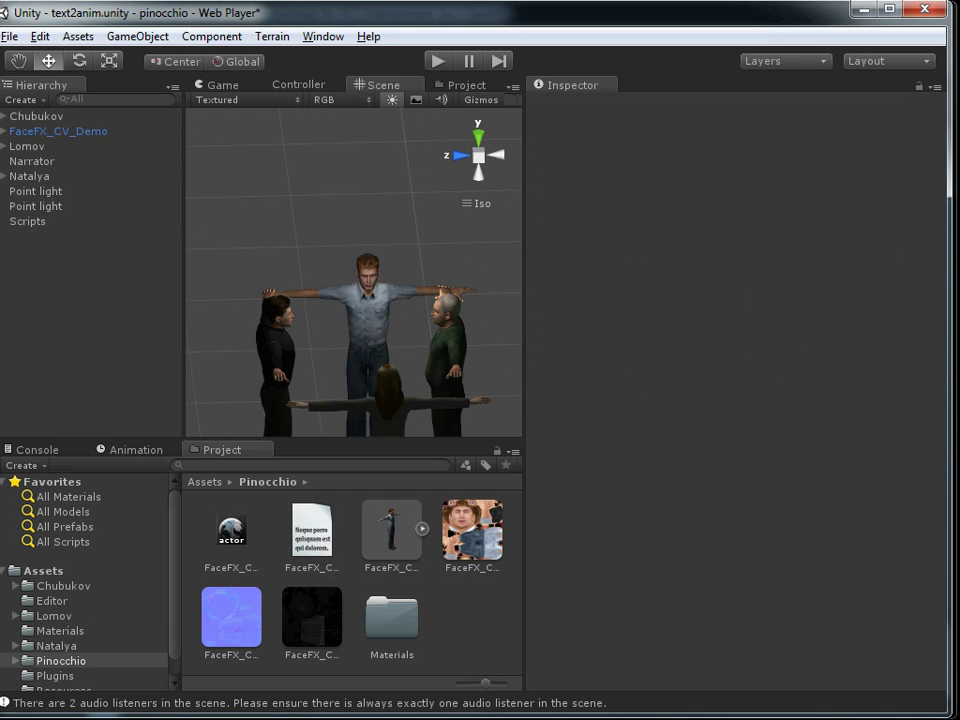
click(135, 450)
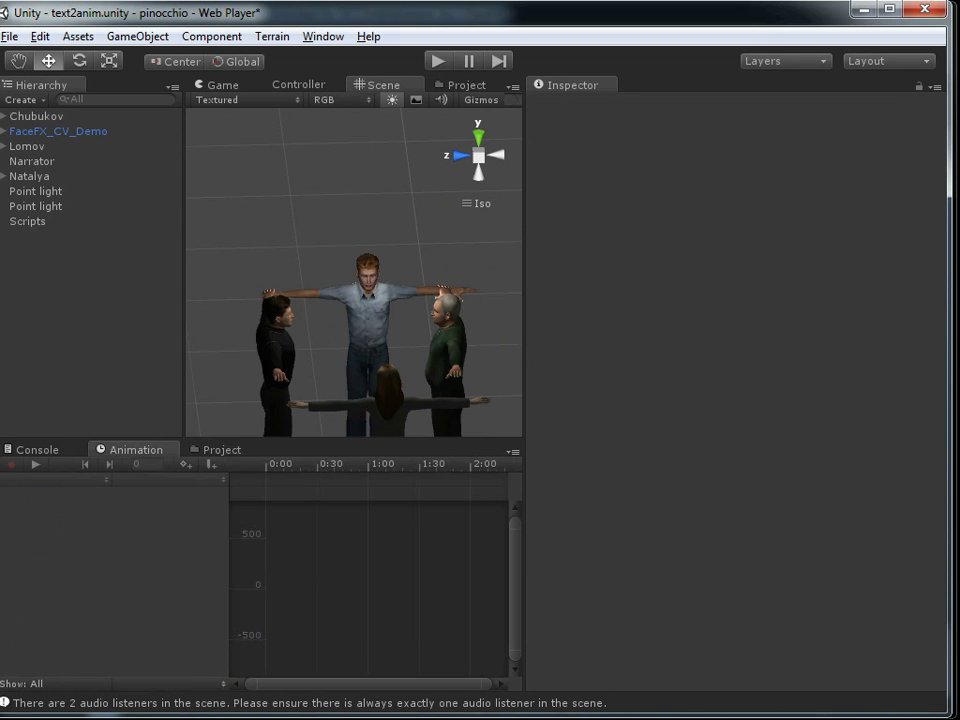
key(ctrl+shift+c)
key(ctrl+5)
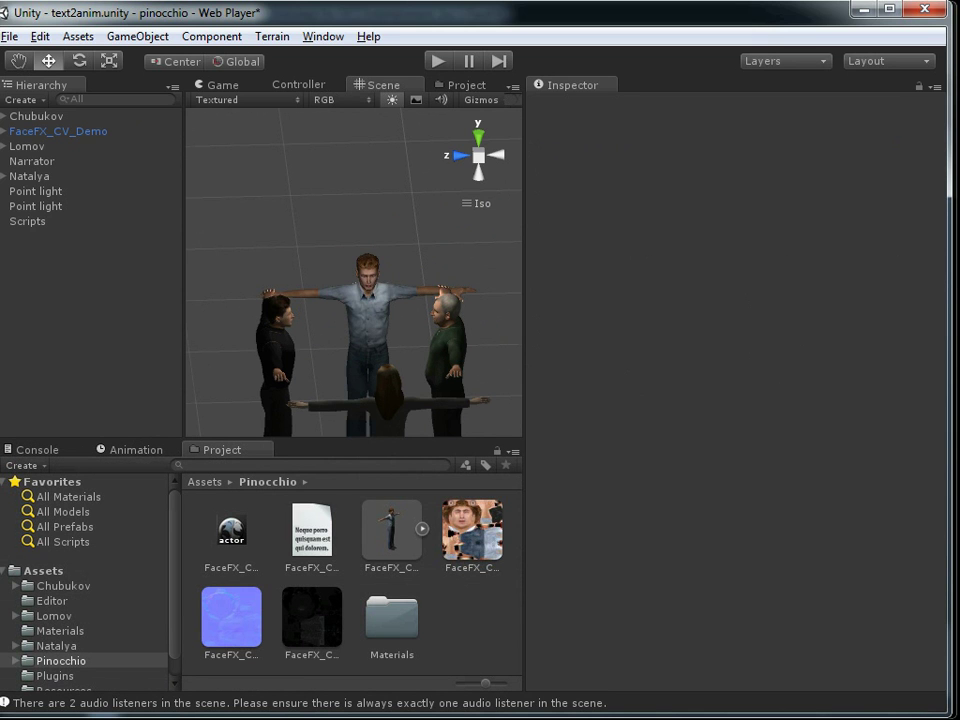
Attach the FaceFX controller script from the Standard Assets folder to FaceFX_CV_Demo and show that object's components.
click(205, 482)
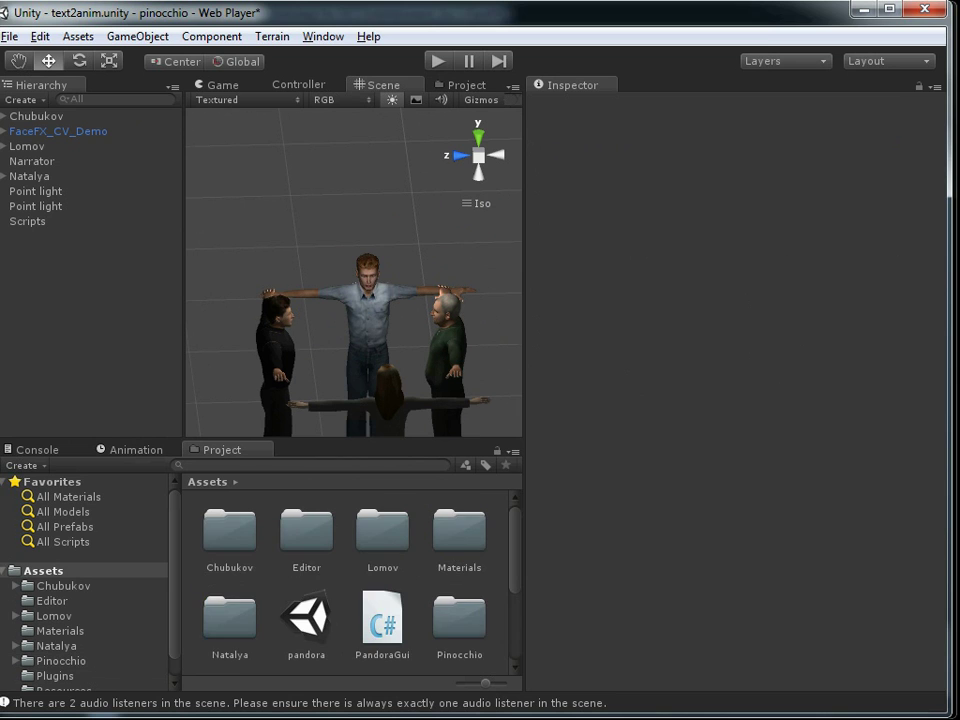
scroll(460, 568, down, 3)
double_click(460, 568)
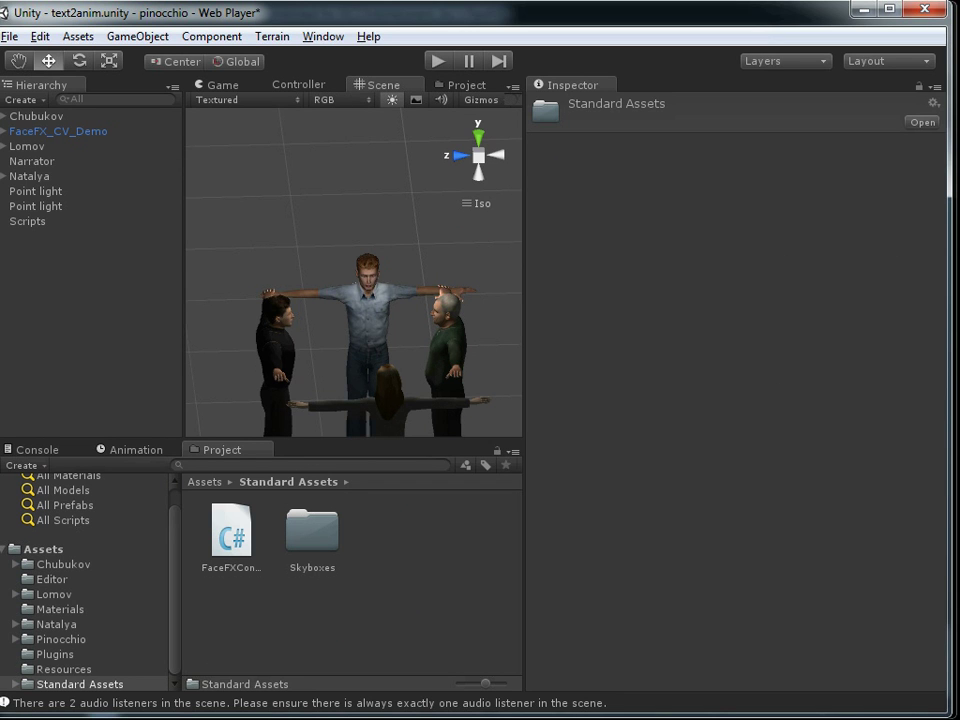
drag(231, 533, 60, 131)
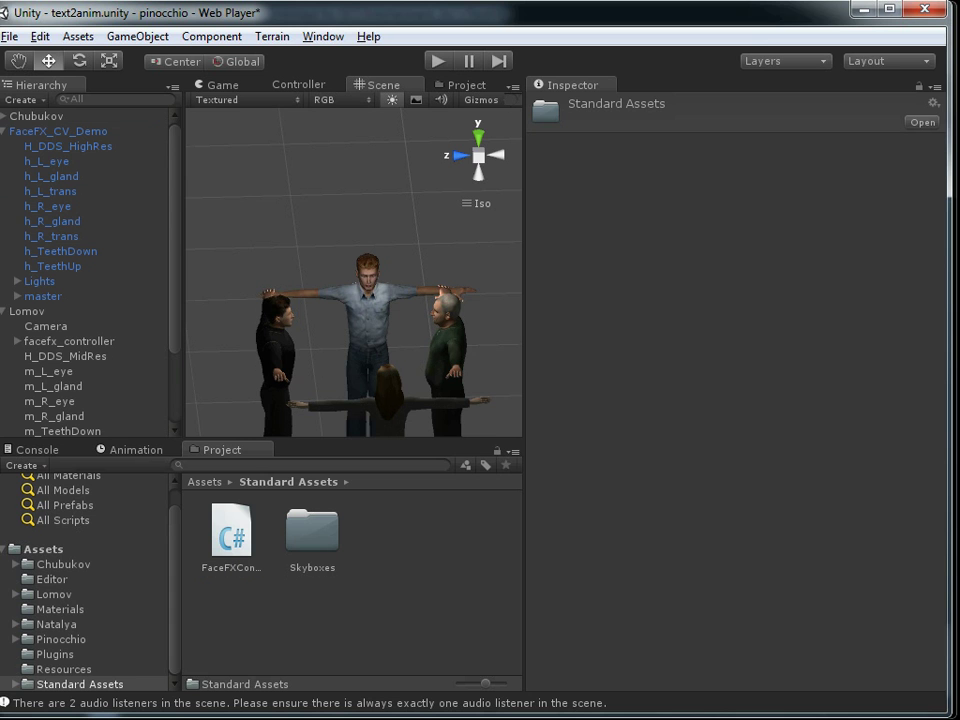
click(58, 131)
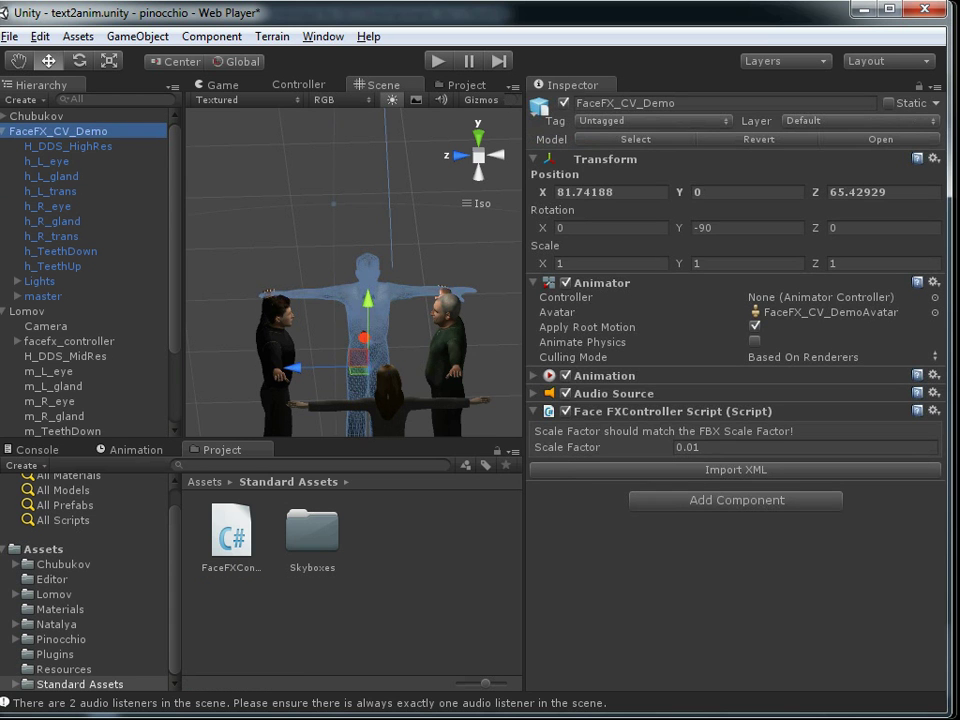
Set the FaceFX controller script's Scale Factor on FaceFX_CV_Demo to 1.
click(702, 448)
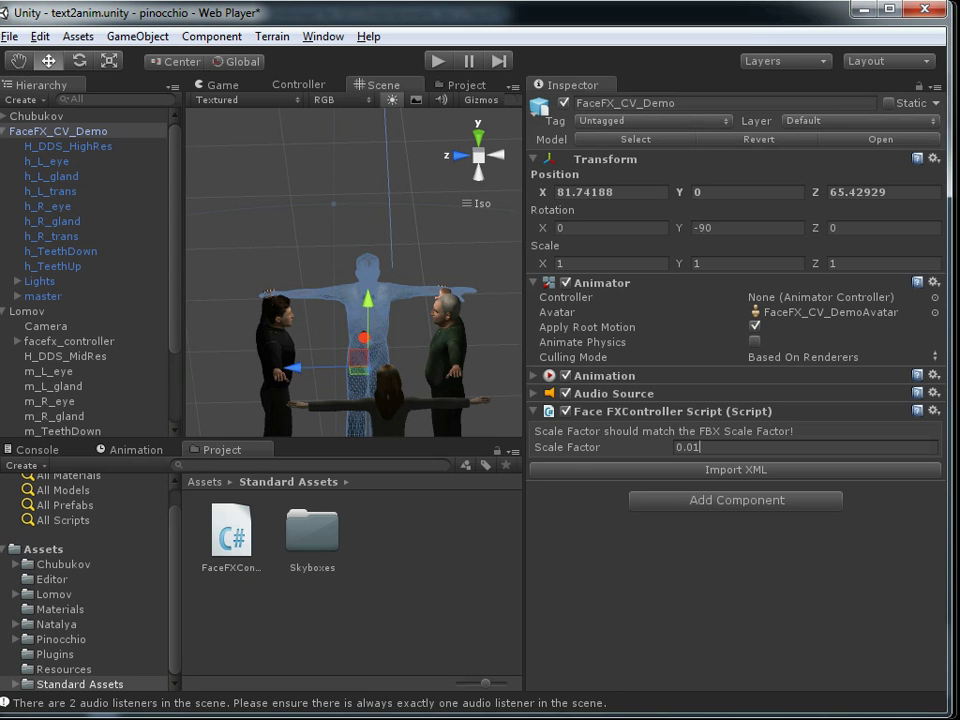
drag(702, 448, 675, 448)
text(1)
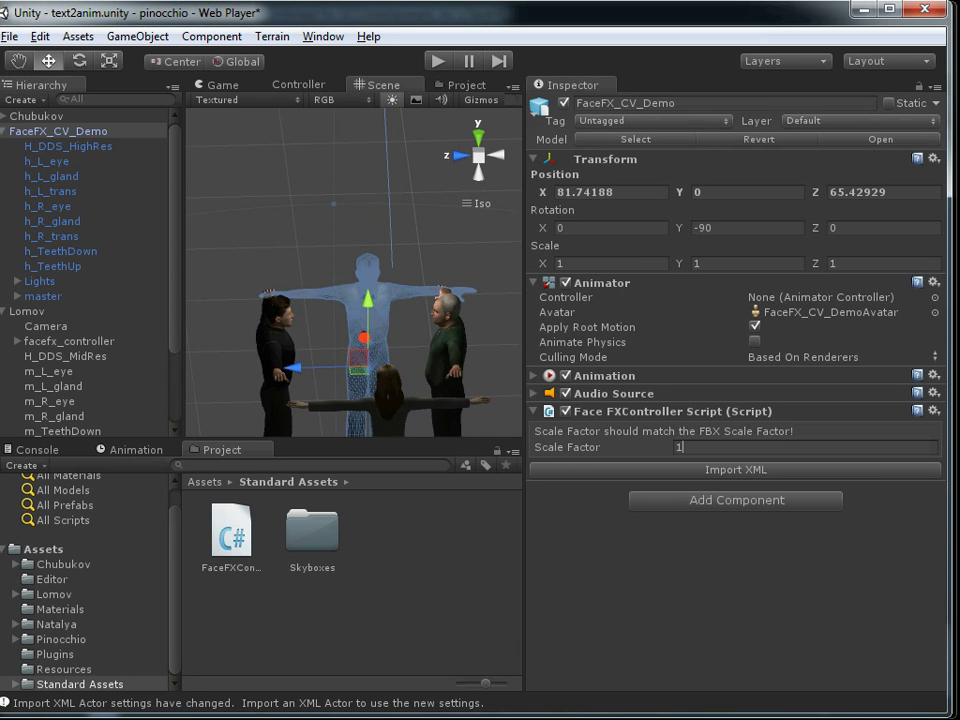
Import the FaceFX XML file from the project's Assets/Pinocchio folder into the controller script, skipping saving the .anim files.
click(727, 470)
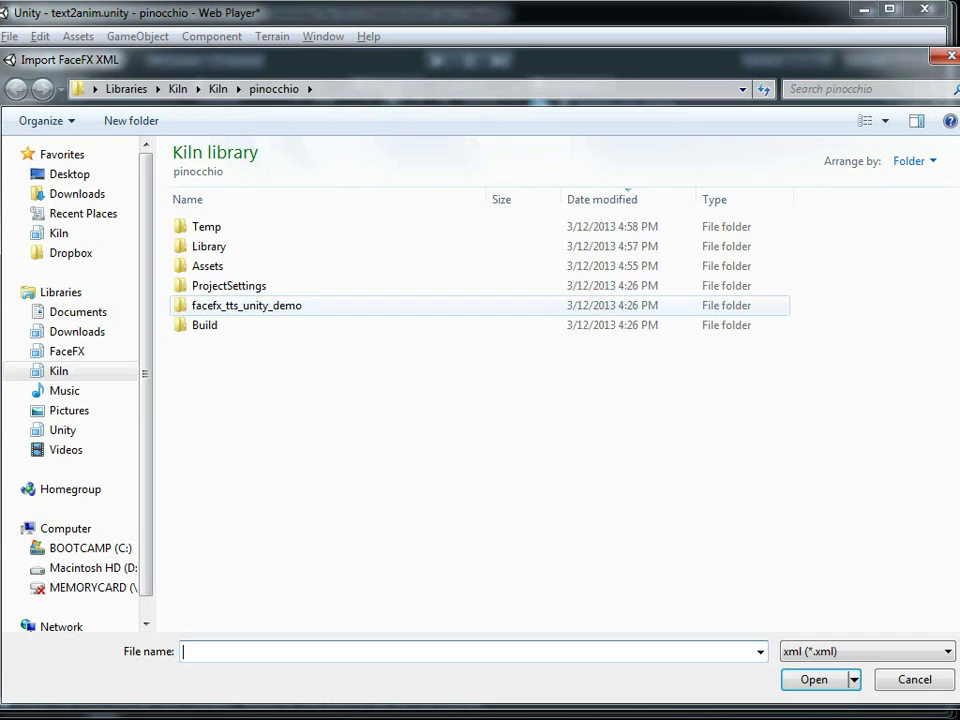
double_click(208, 266)
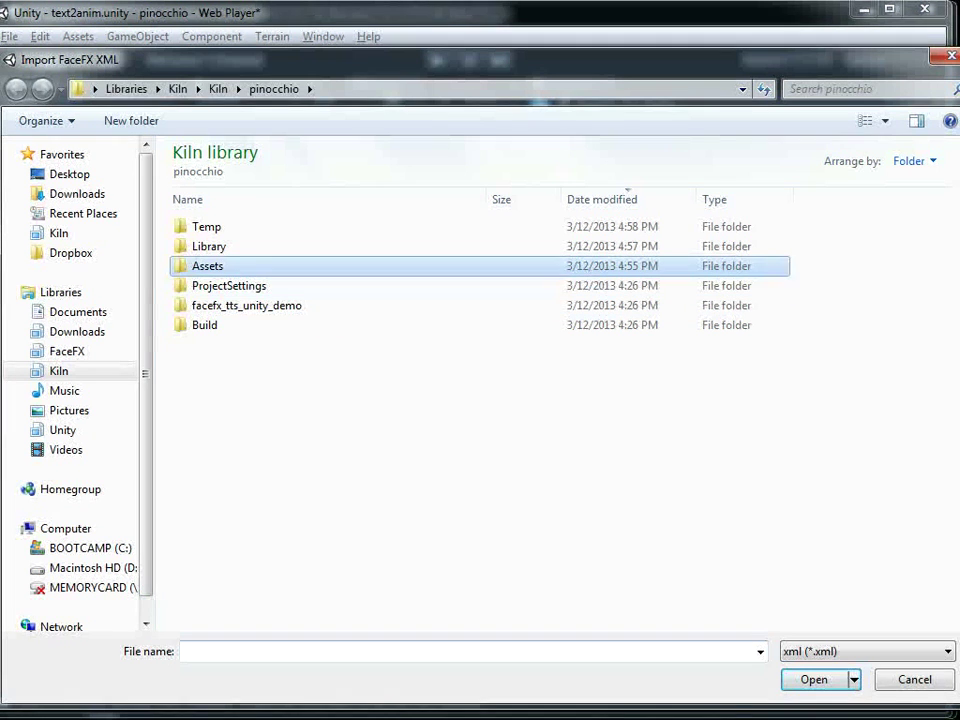
click(217, 227)
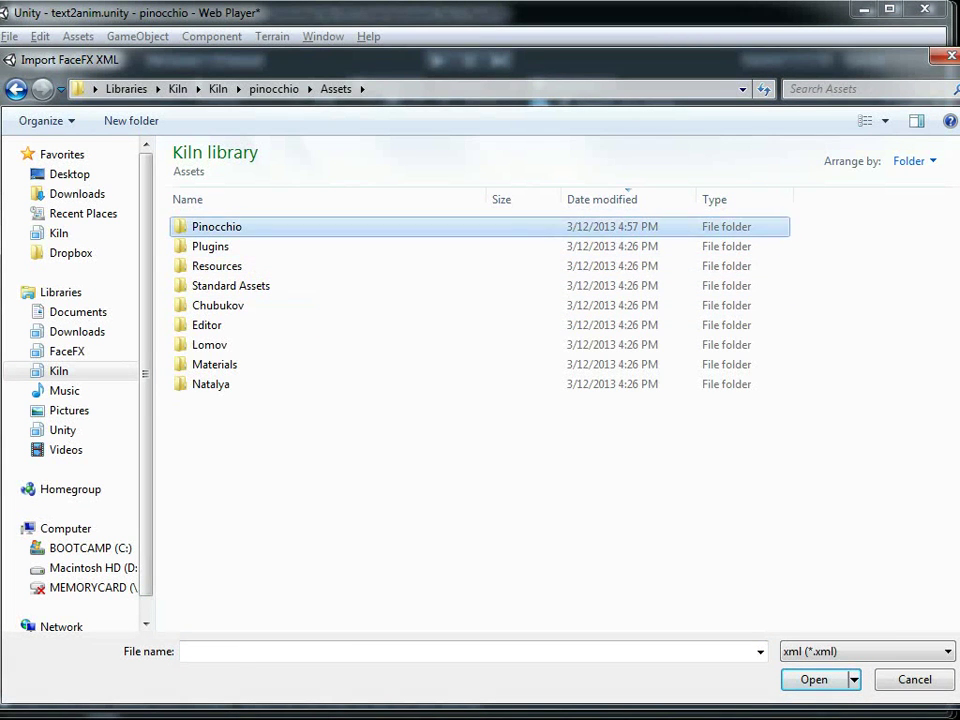
double_click(216, 226)
double_click(240, 246)
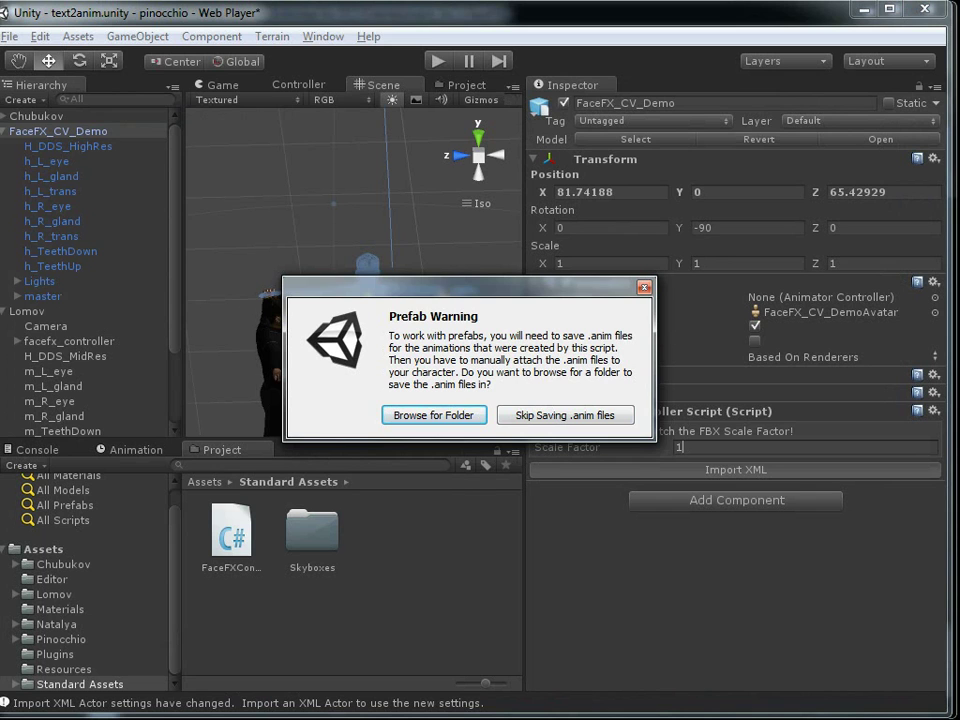
click(565, 414)
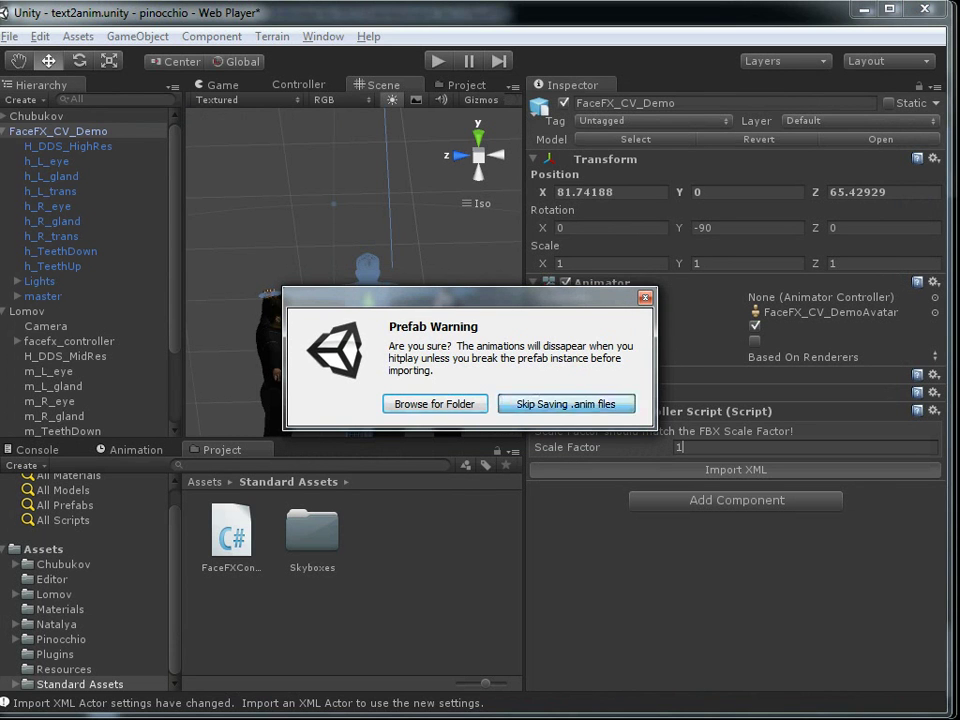
click(566, 404)
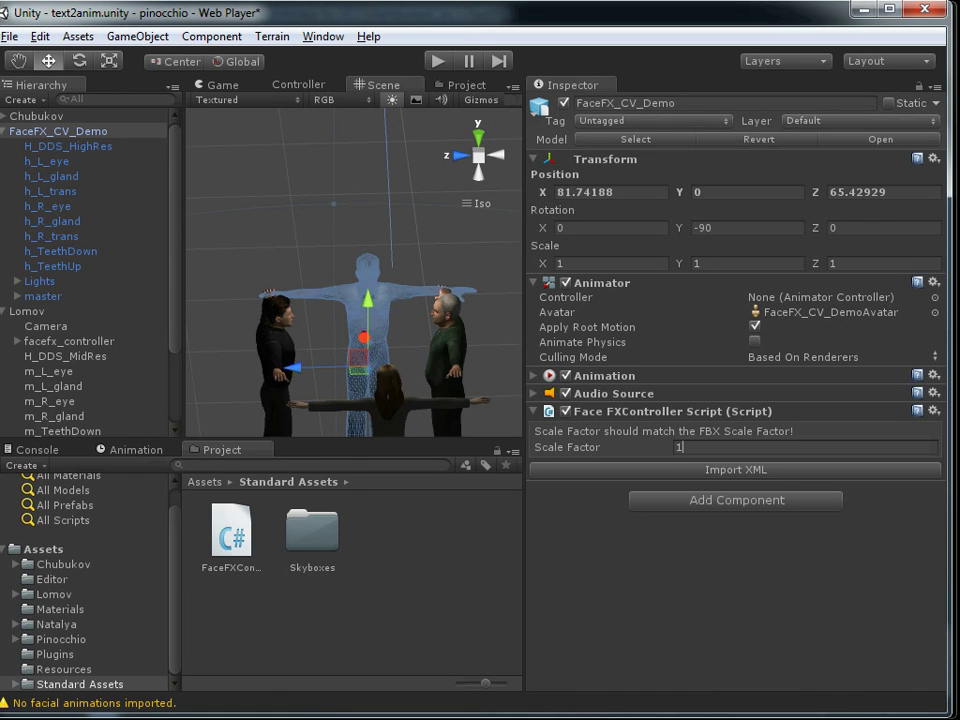
Create a camera as a child of FaceFX_CV_Demo and disable its Audio Listener.
click(20, 99)
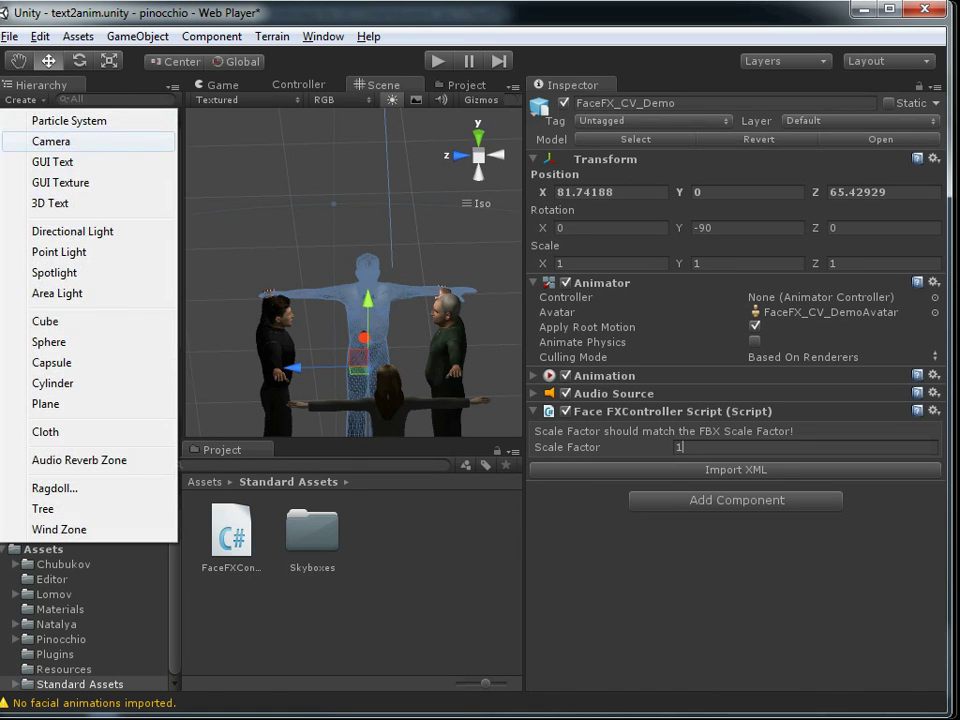
click(40, 139)
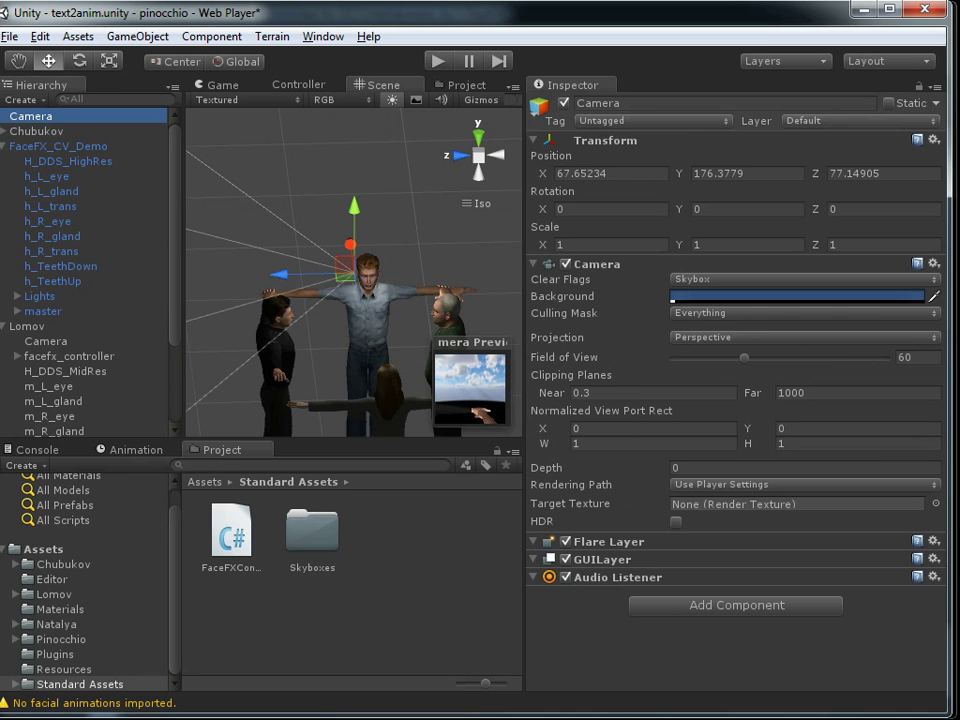
drag(32, 116, 52, 146)
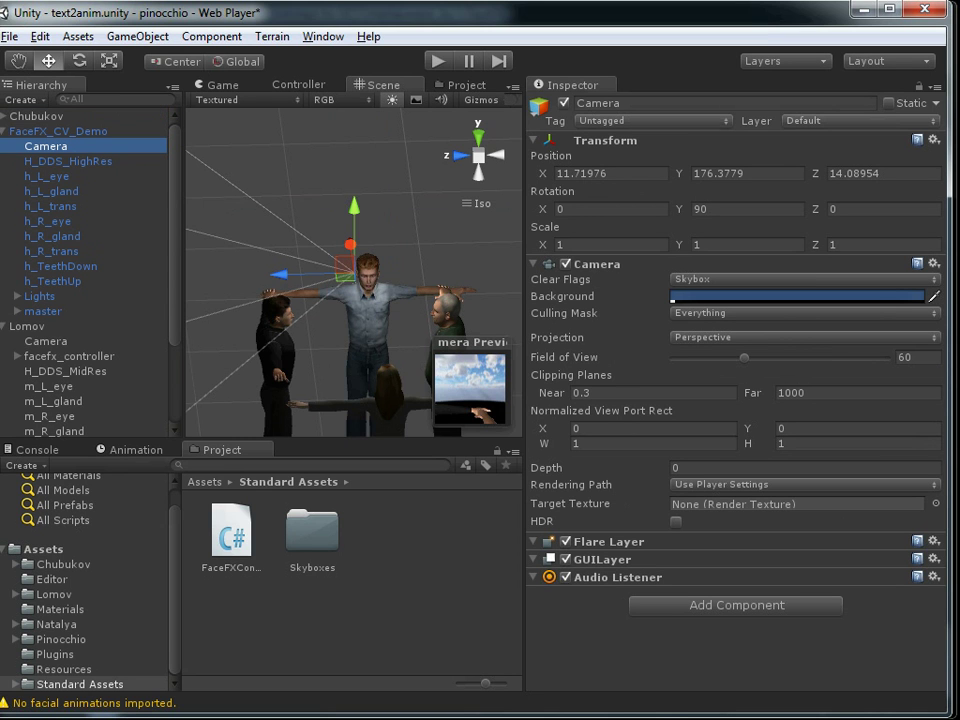
click(565, 577)
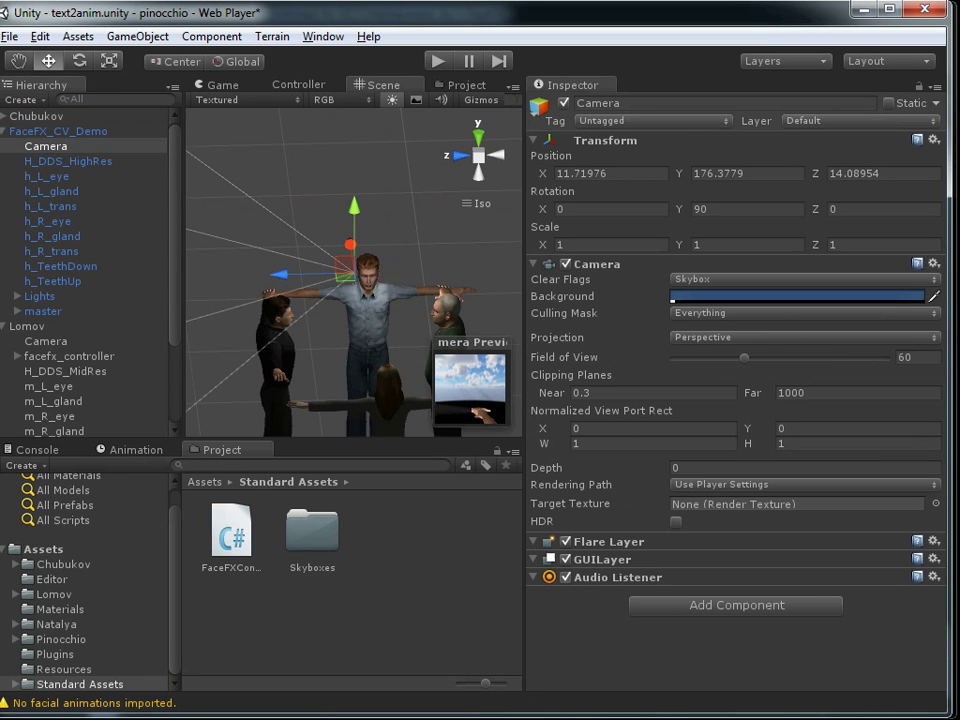
Place the new camera facing the character's face at about X -1.3, Y 171.3, Z 44.4 with a Y rotation of 180.
drag(280, 274, 300, 274)
drag(371, 244, 375, 279)
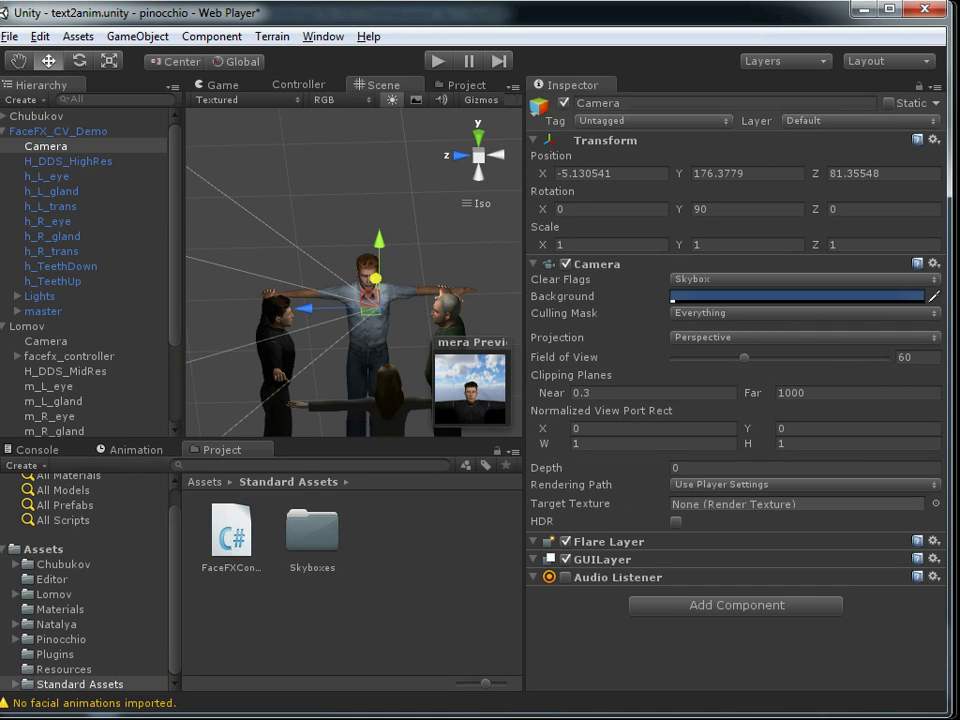
click(702, 209)
text(180)
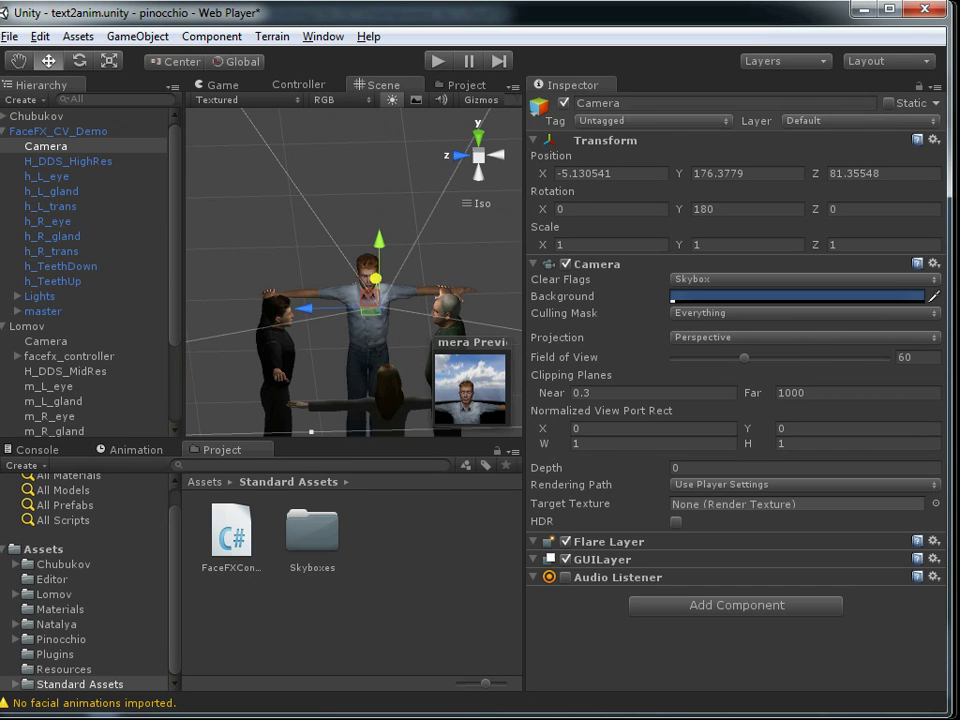
drag(375, 279, 376, 224)
drag(303, 292, 300, 292)
drag(369, 262, 372, 227)
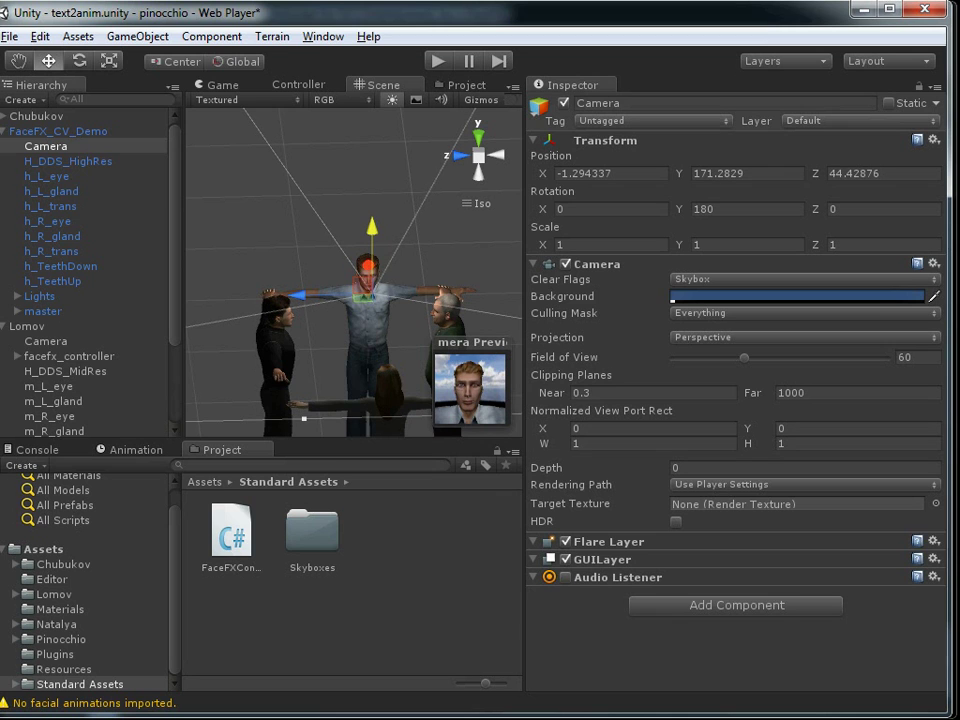
Attach the TTSVoice script from the Assets folder to FaceFX_CV_Demo and set its Tts_voice to male.
click(43, 549)
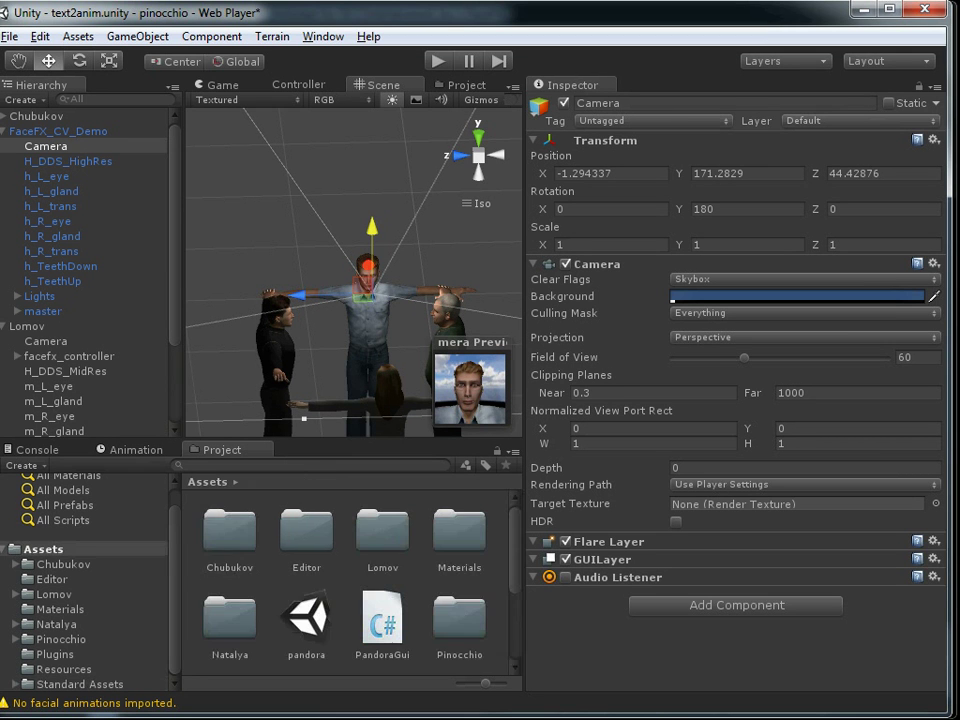
scroll(350, 580, down, 5)
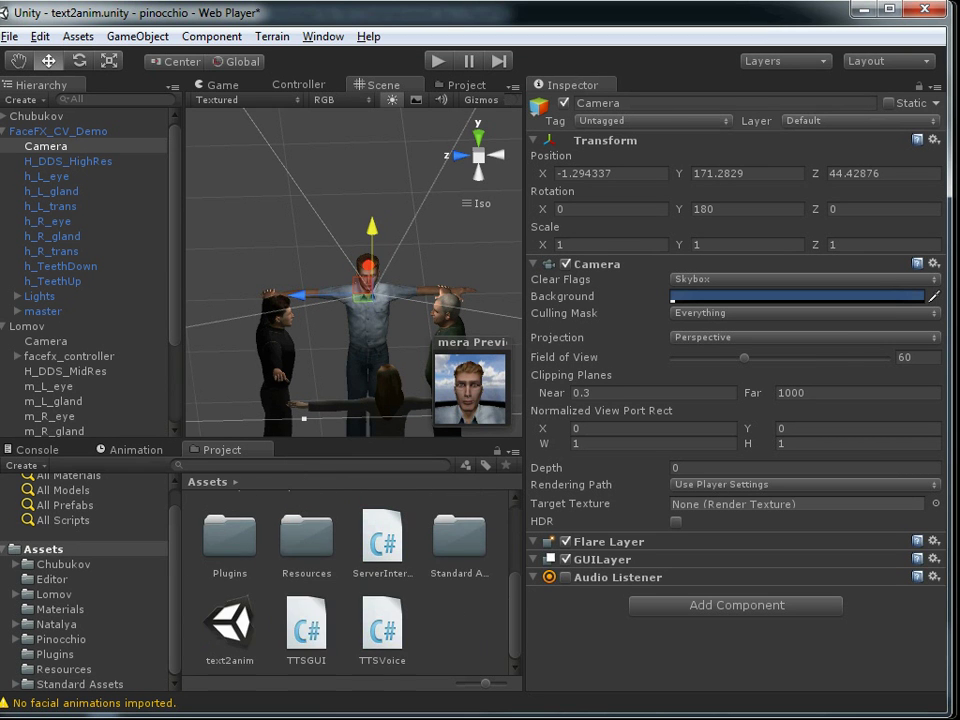
click(382, 628)
drag(382, 628, 58, 131)
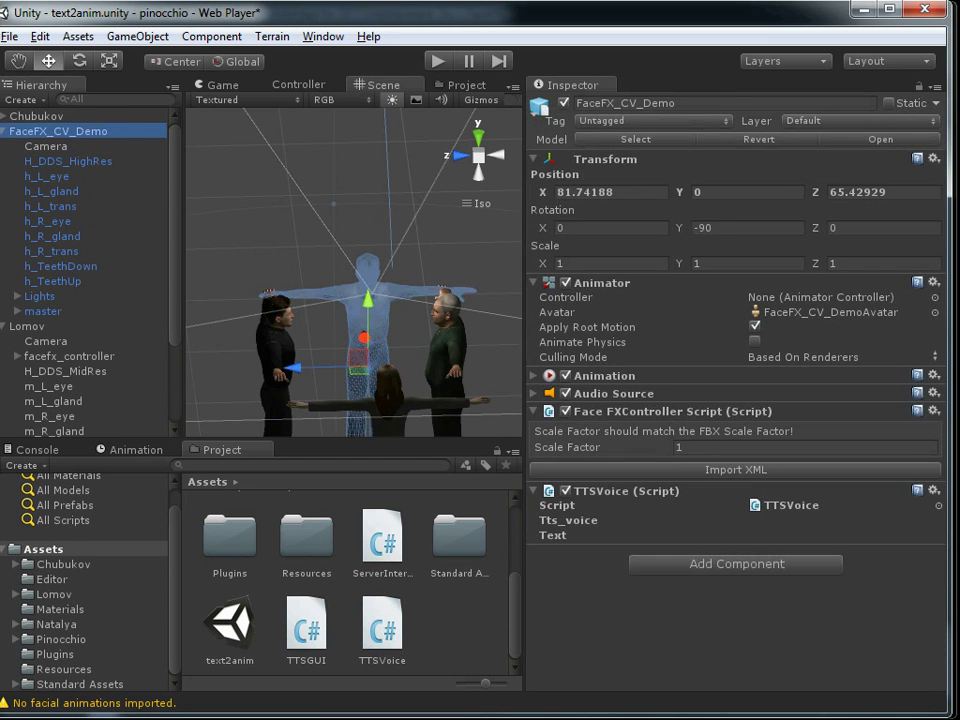
click(650, 535)
click(790, 505)
click(790, 520)
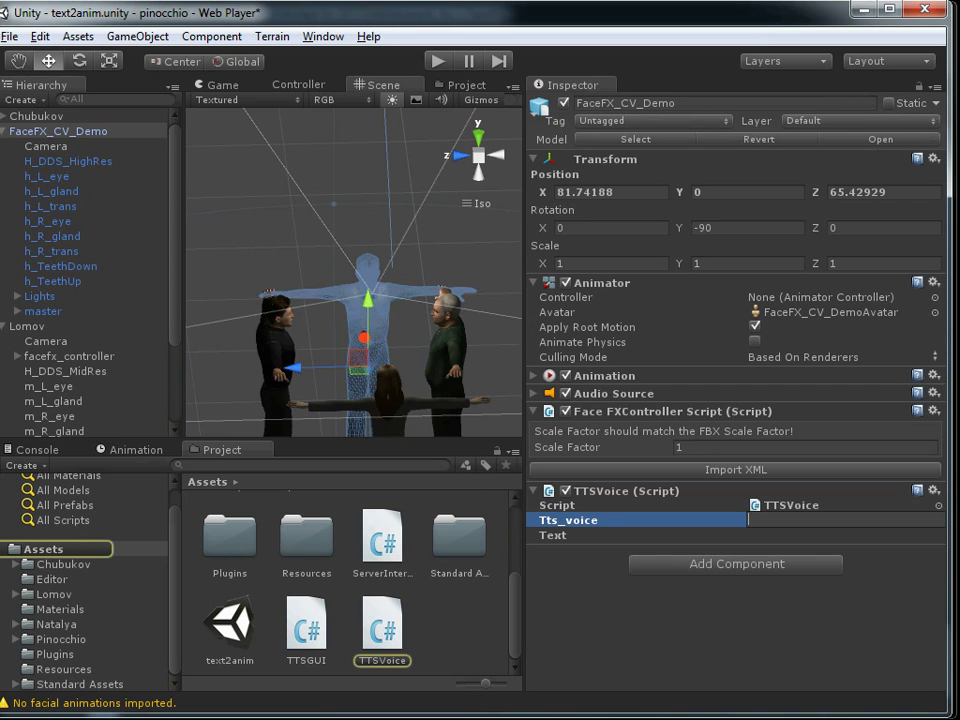
text(male)
key(Return)
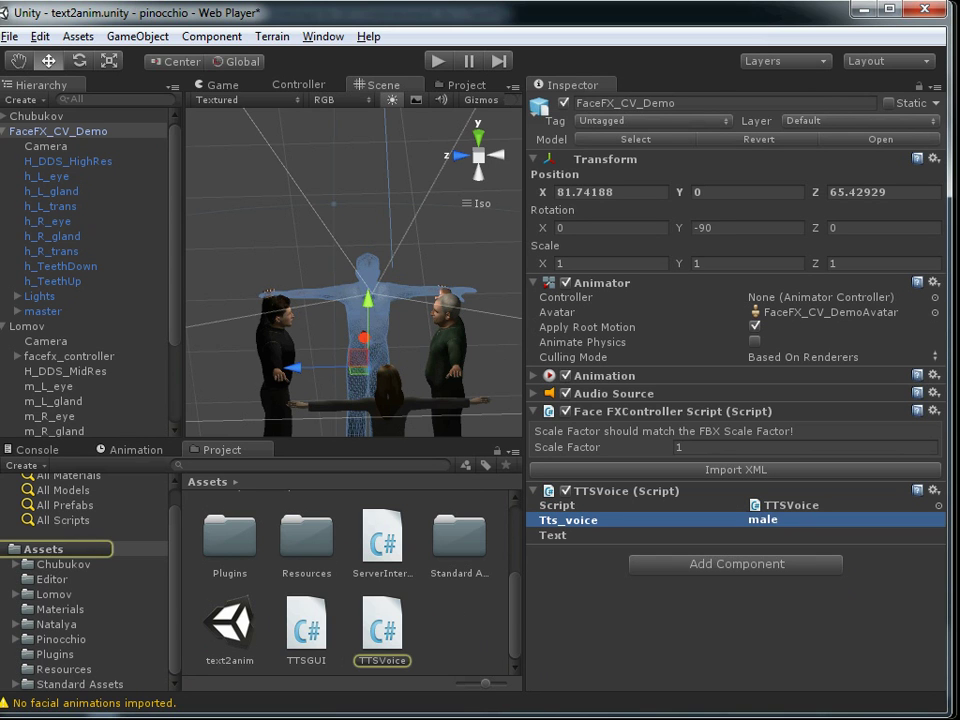
Assign the scene object FaceFX_CV_Demo as Player 2 in the TTSGUI script of the Scripts object.
scroll(88, 270, down, 3)
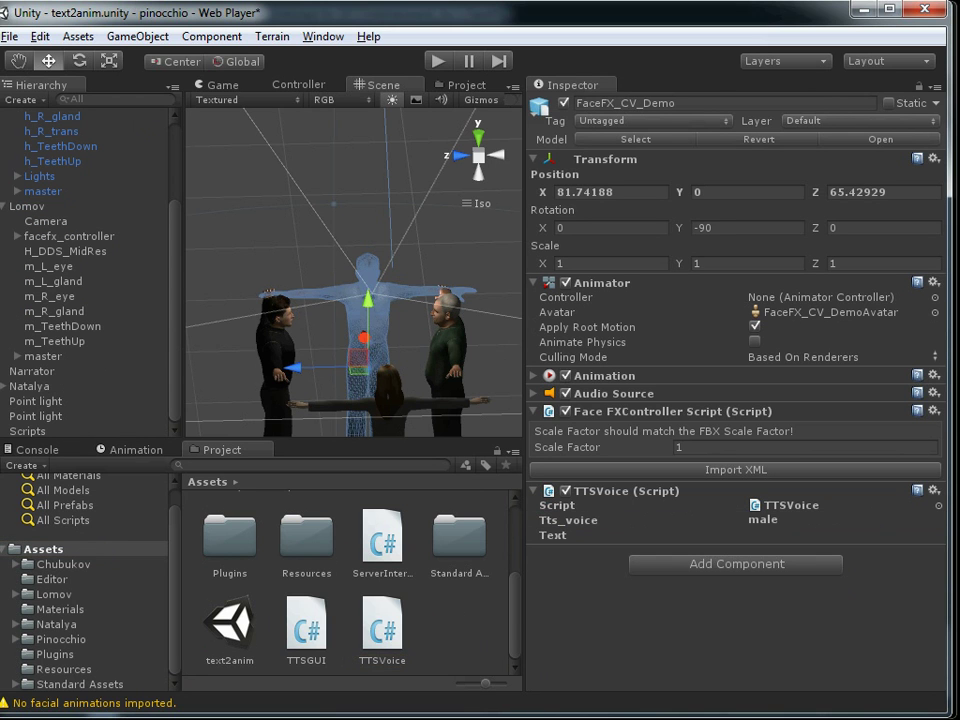
click(28, 431)
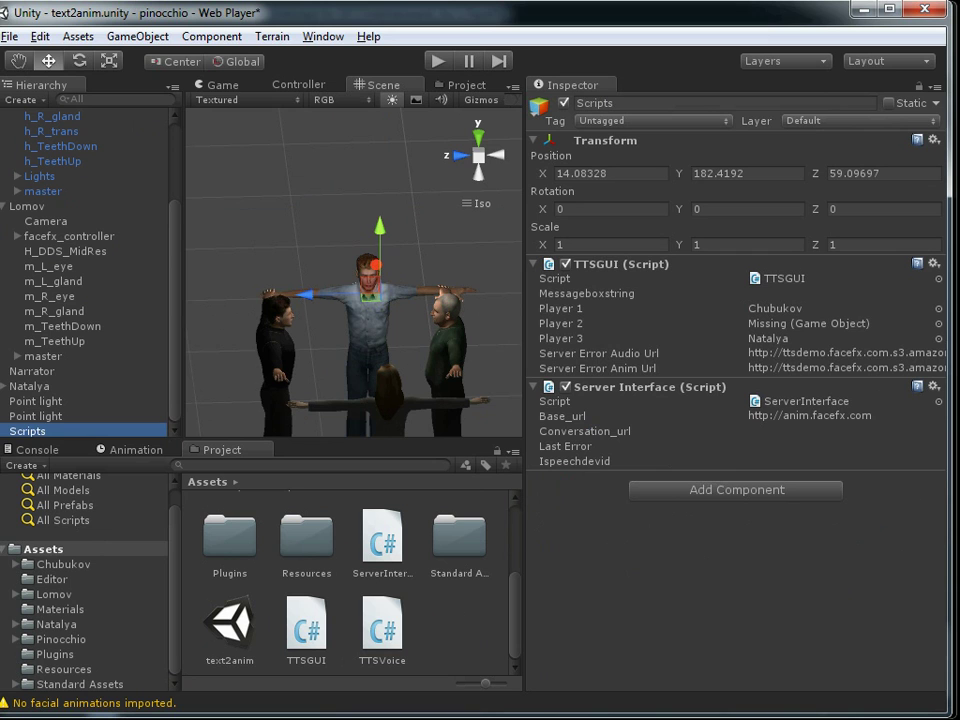
click(790, 338)
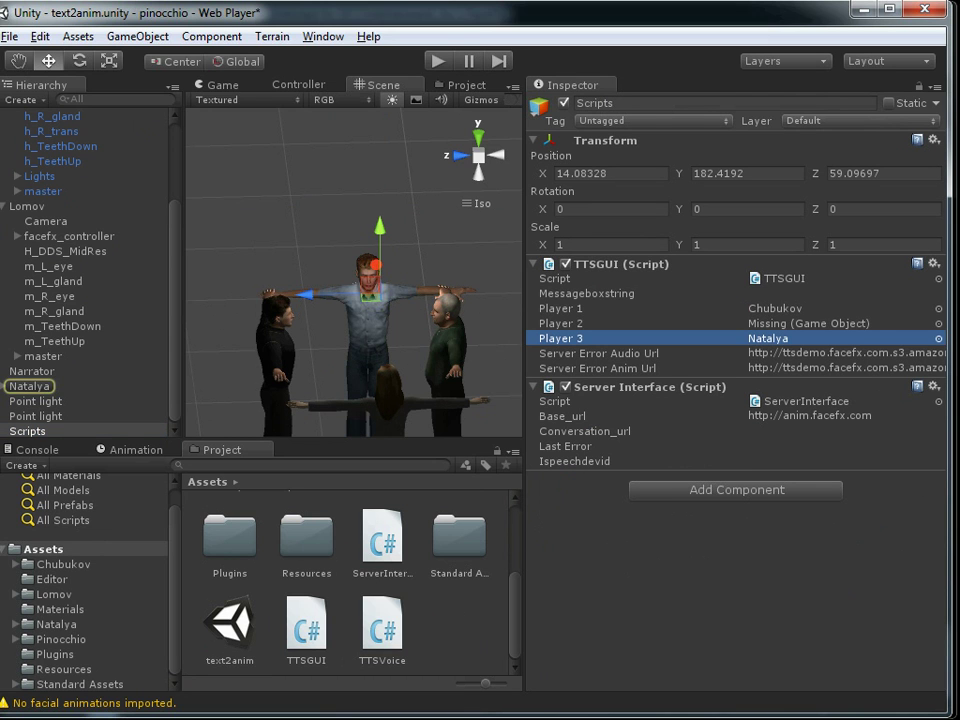
click(790, 323)
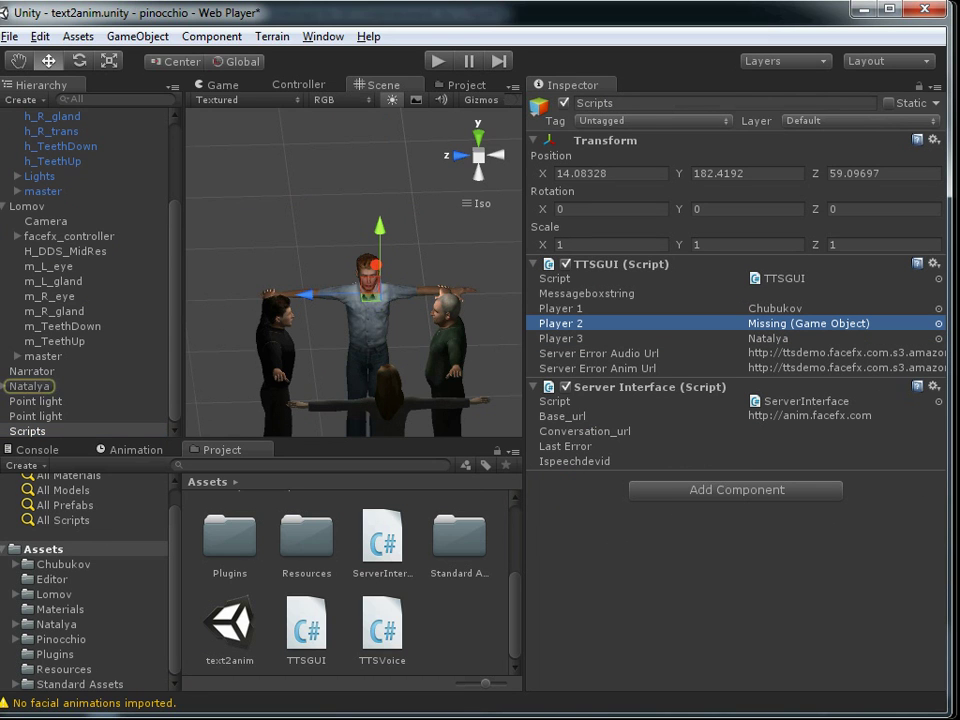
click(276, 340)
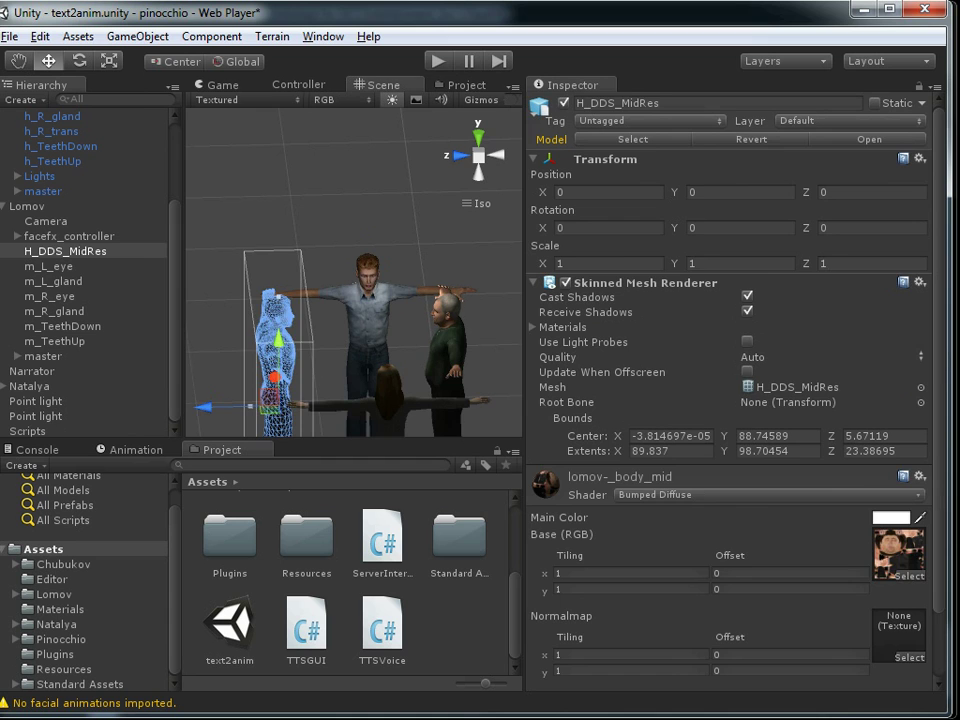
click(28, 431)
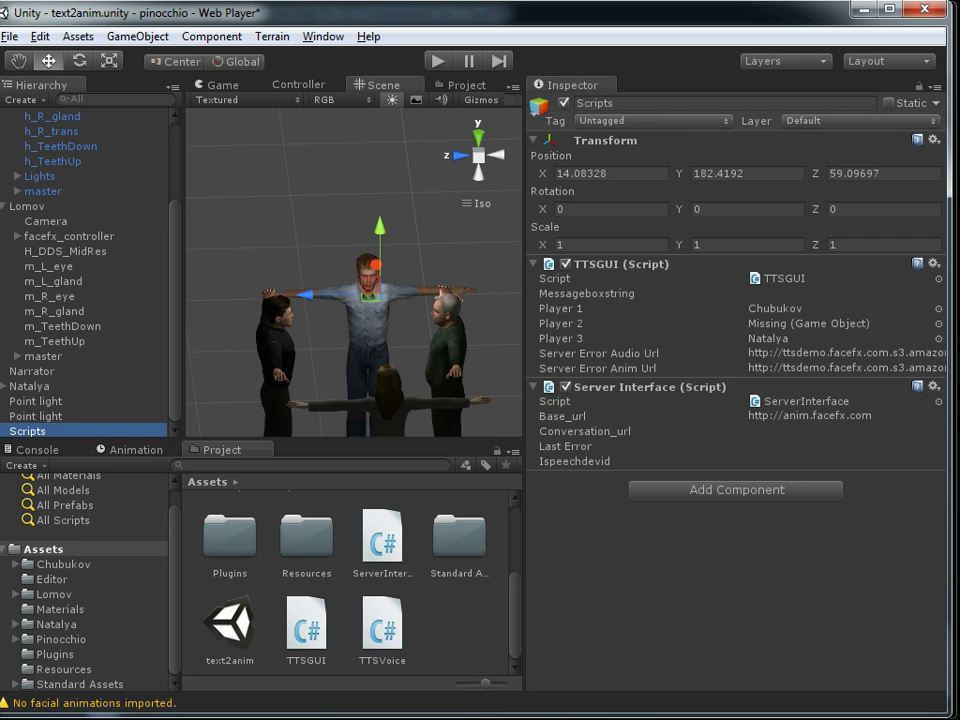
click(808, 324)
click(938, 324)
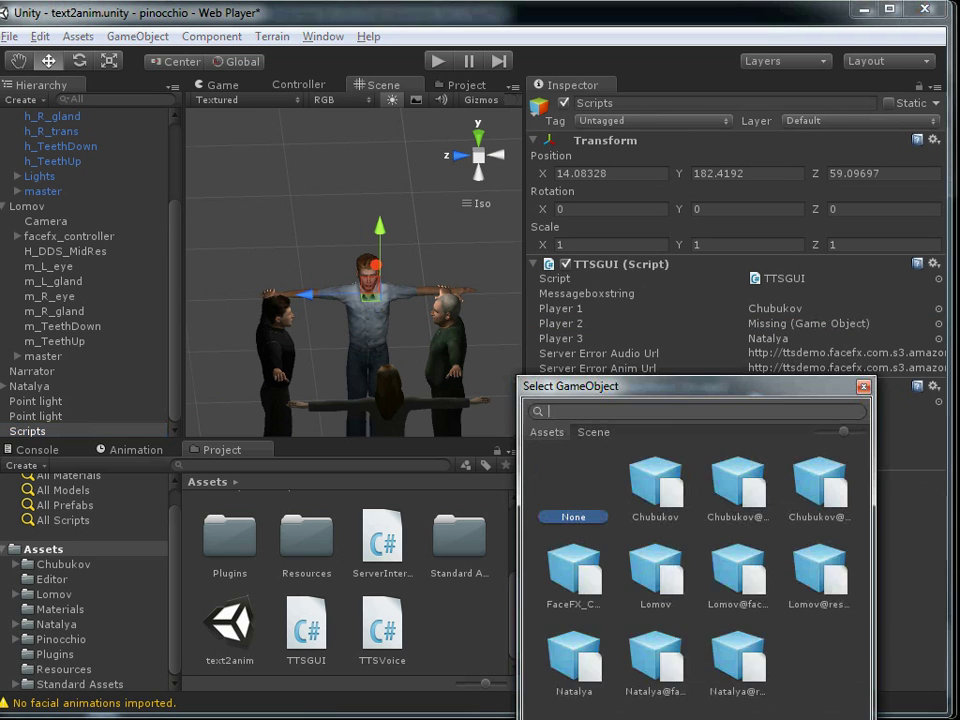
click(593, 432)
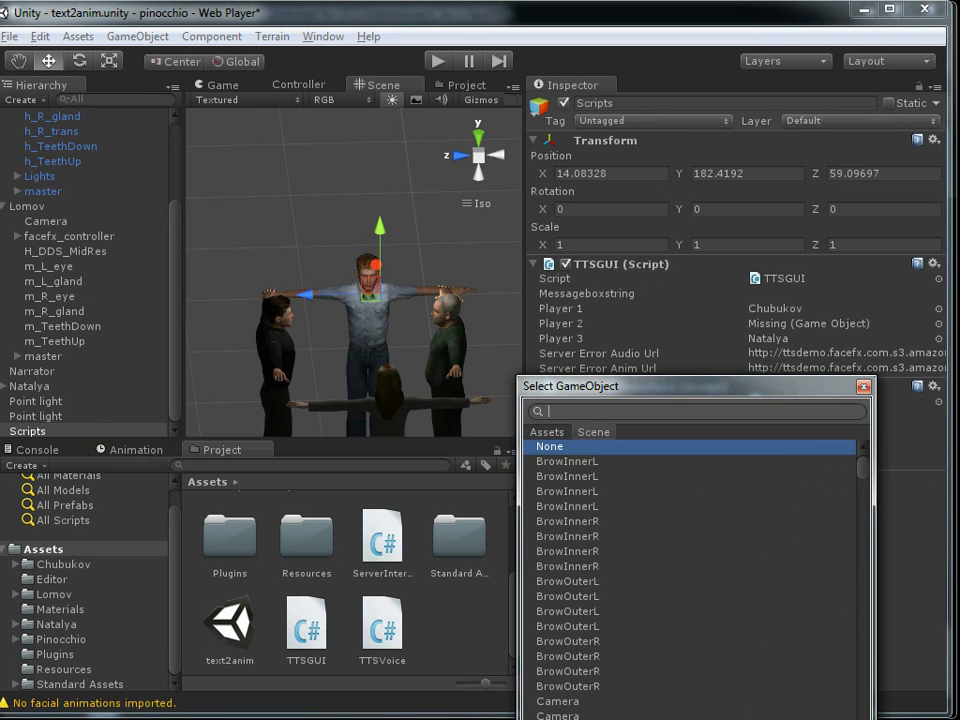
text(FaceFX_VC)
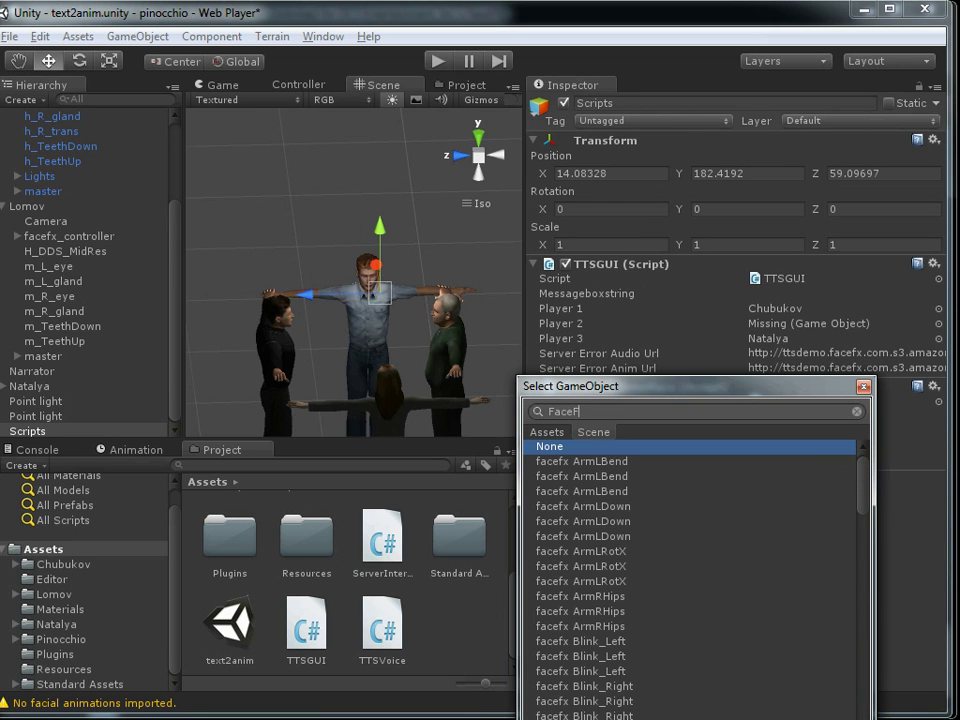
key(BackSpace)
key(BackSpace)
text(CV)
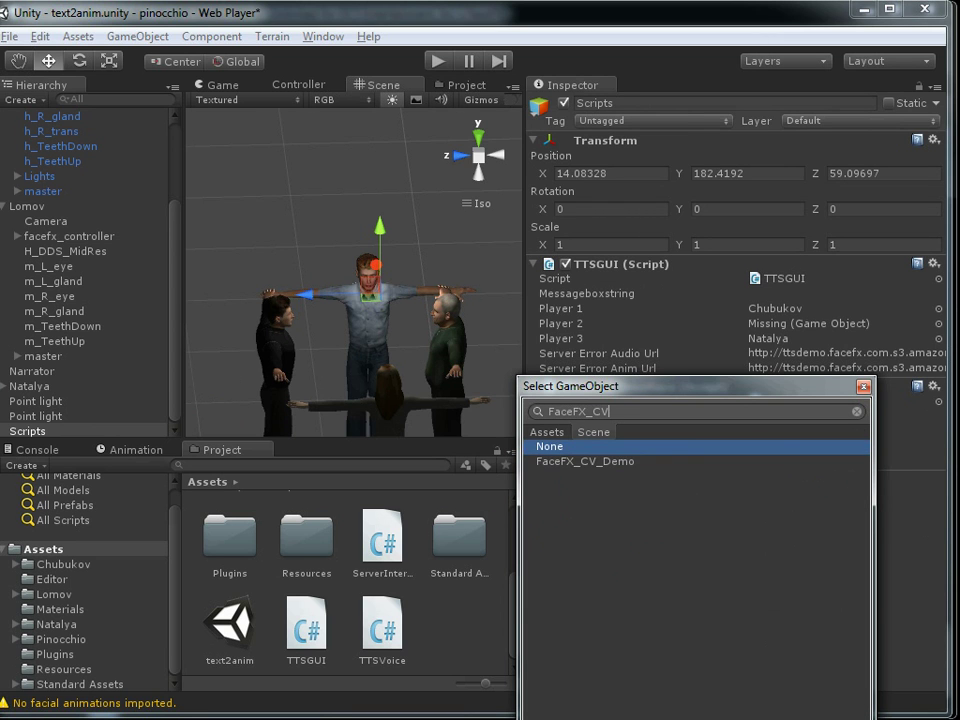
double_click(585, 461)
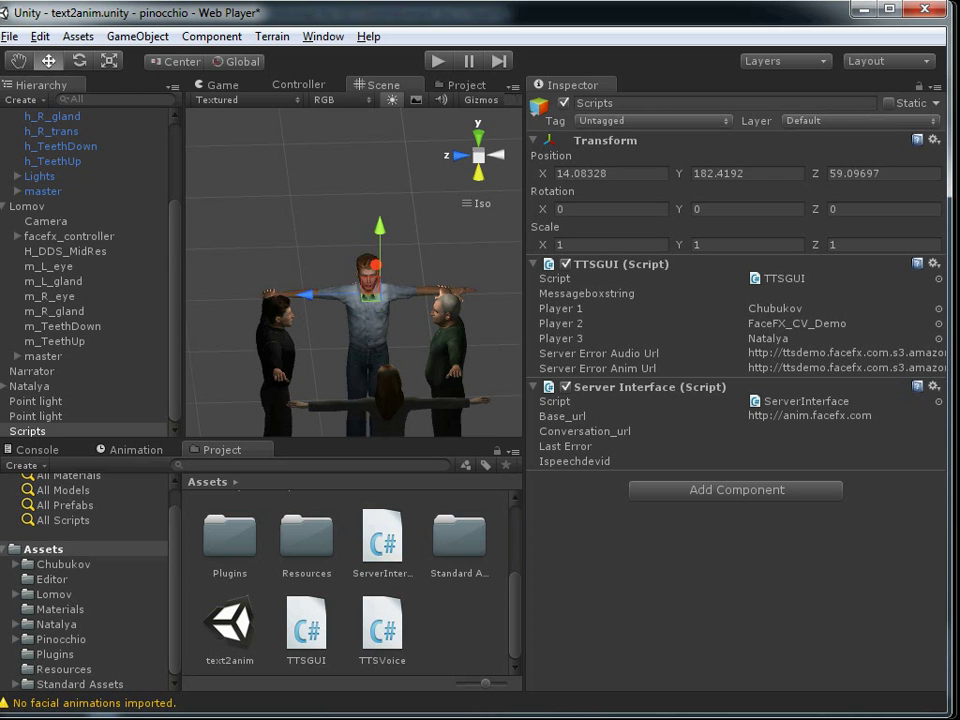
Play the scene in a widened central view and submit "Hi there. I'm a new character." as the second character's line.
drag(525, 260, 671, 260)
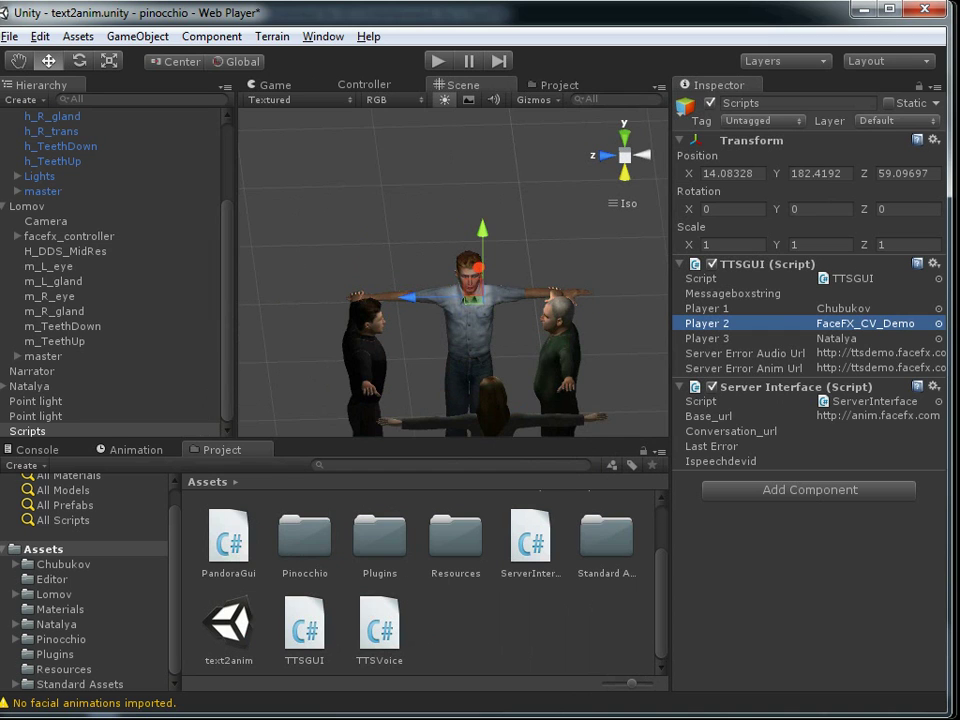
drag(236, 260, 184, 260)
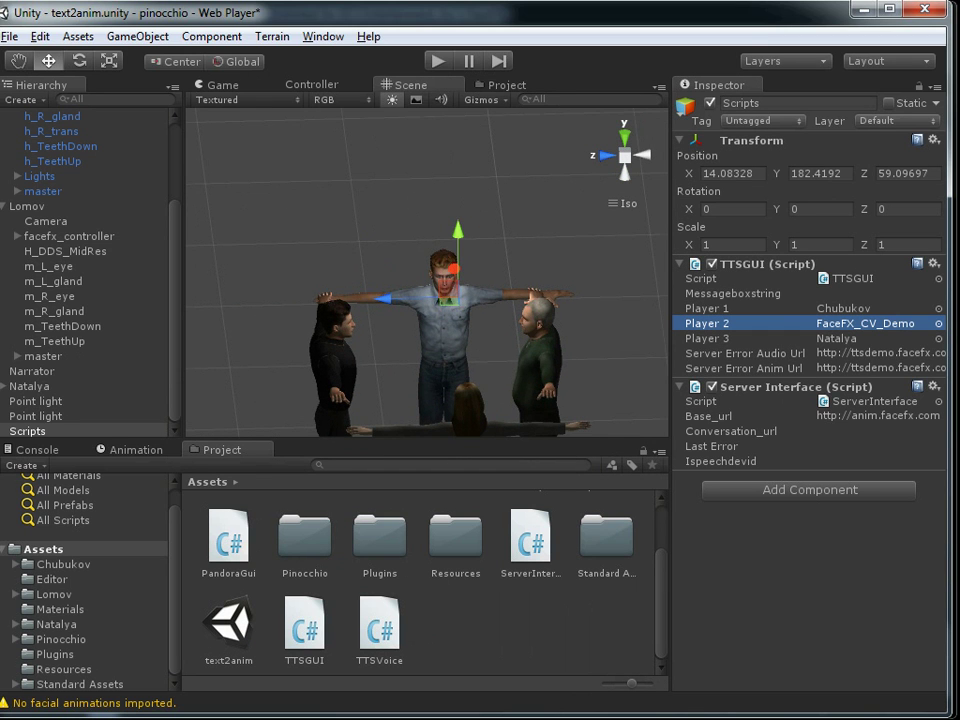
click(438, 61)
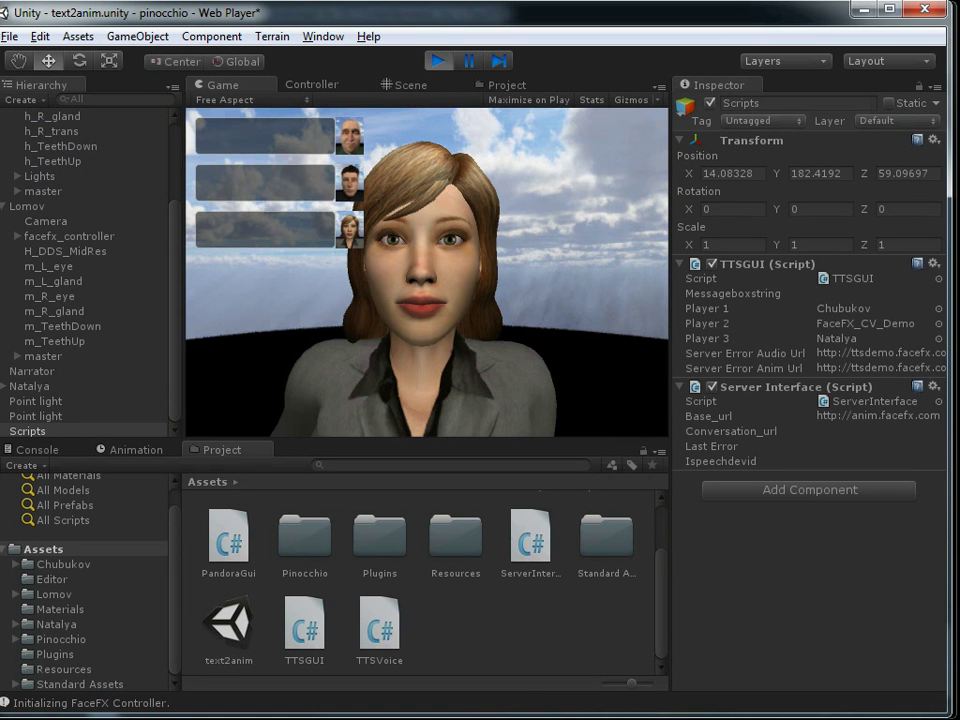
click(262, 183)
text(Hi there)
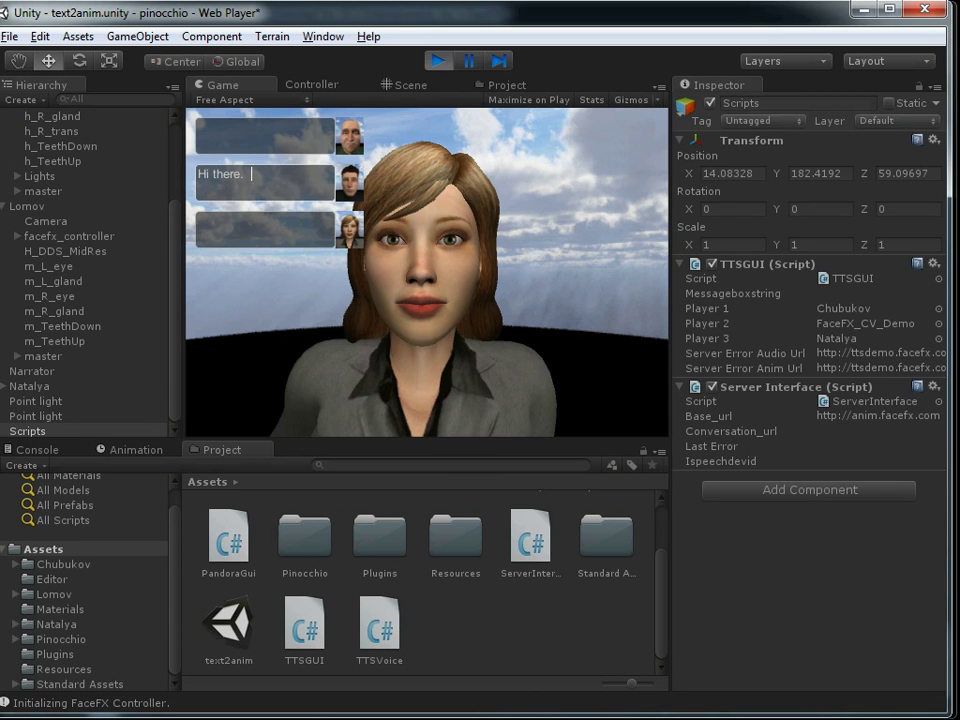
text(.  I'm a new character.)
key(Return)
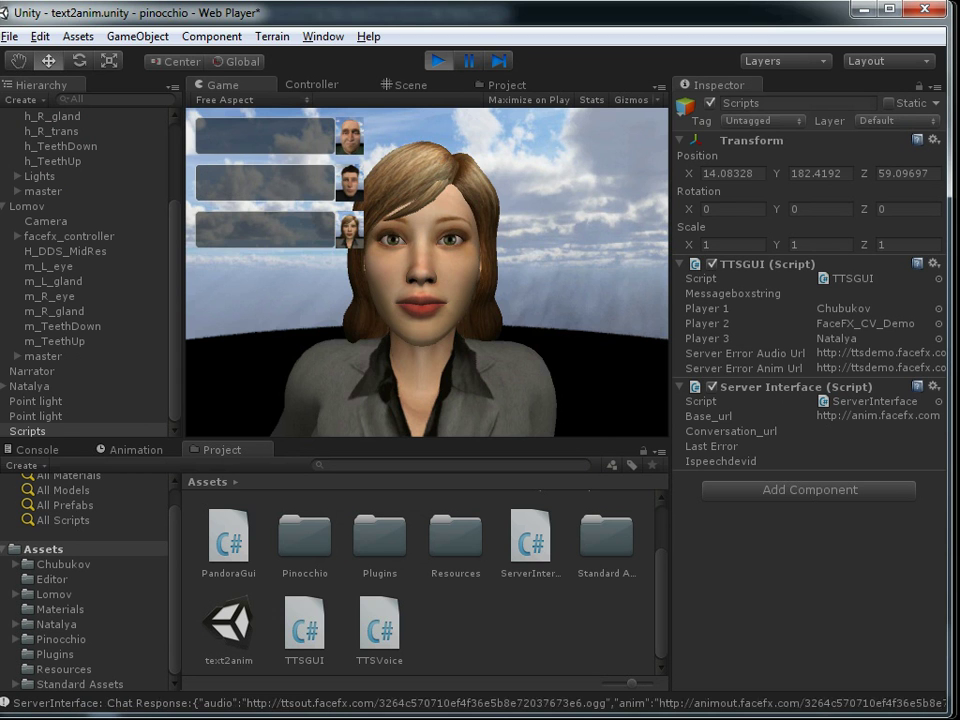